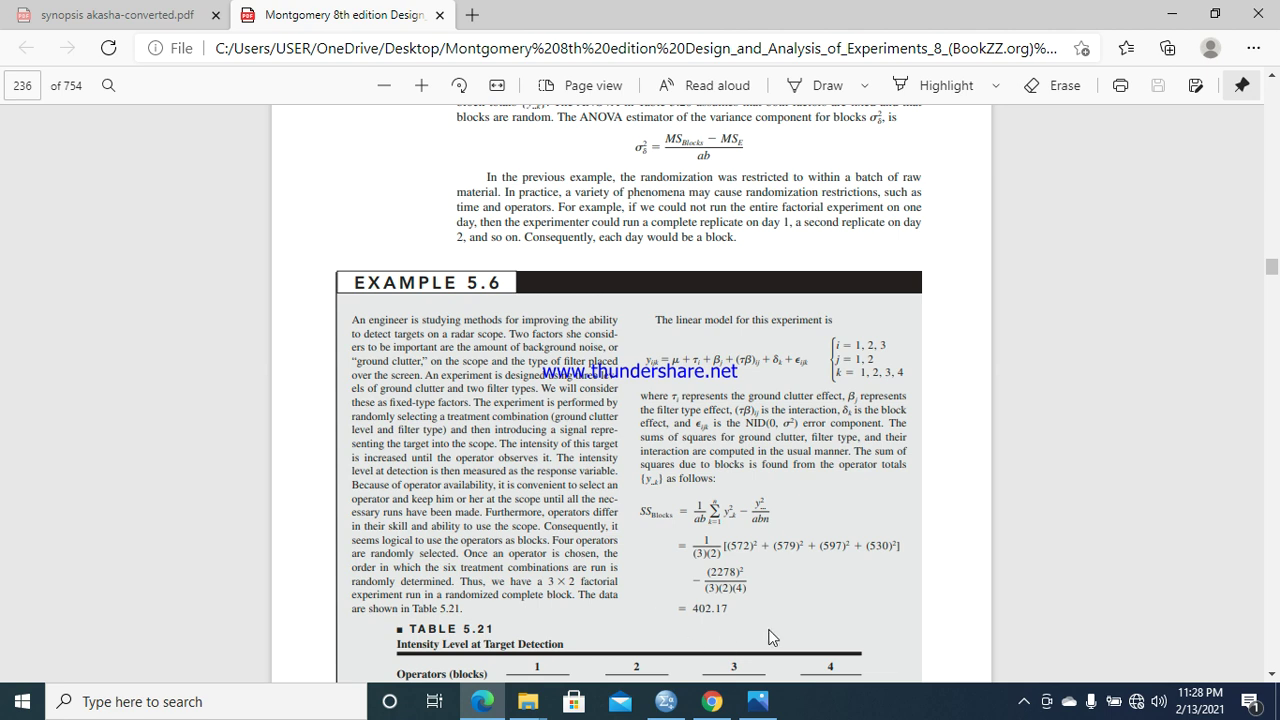
Scroll the textbook PDF down to Table 5.21's target-detection intensity data
scroll(1272, 683, down, 5)
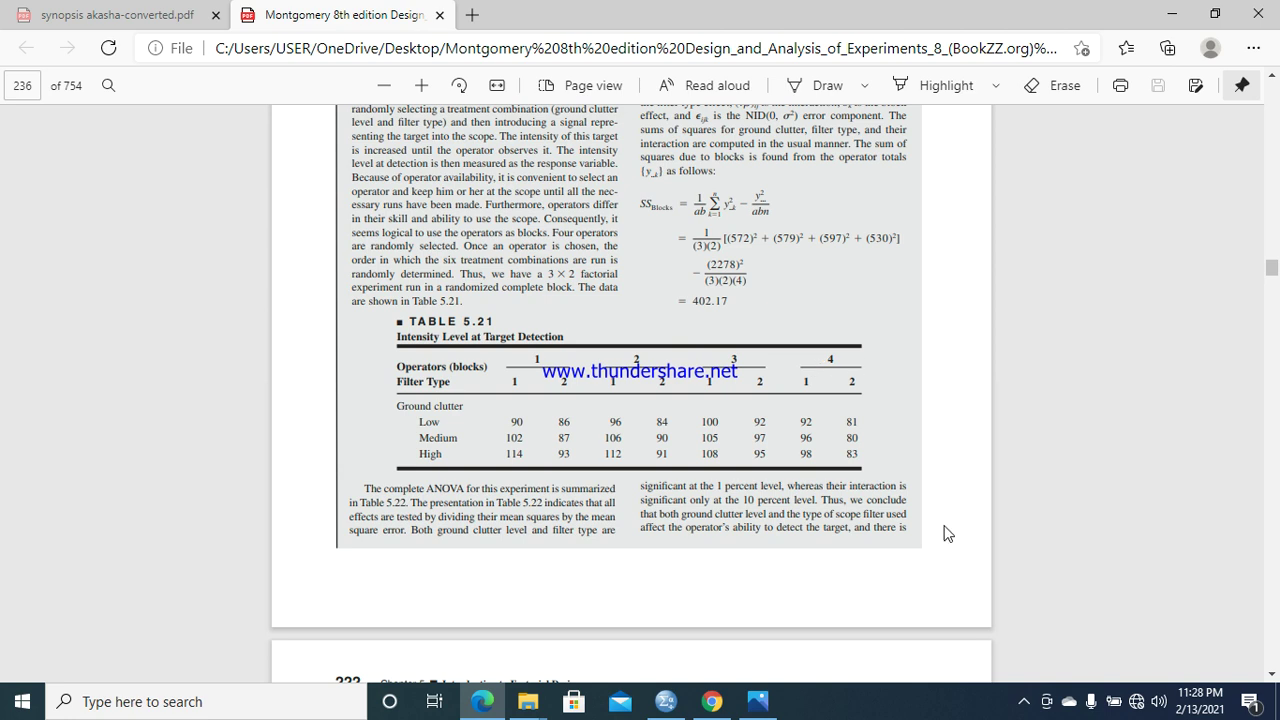
Bring the factorial blocking-222.sav file to the front in Variable View
mouse_move(670, 706)
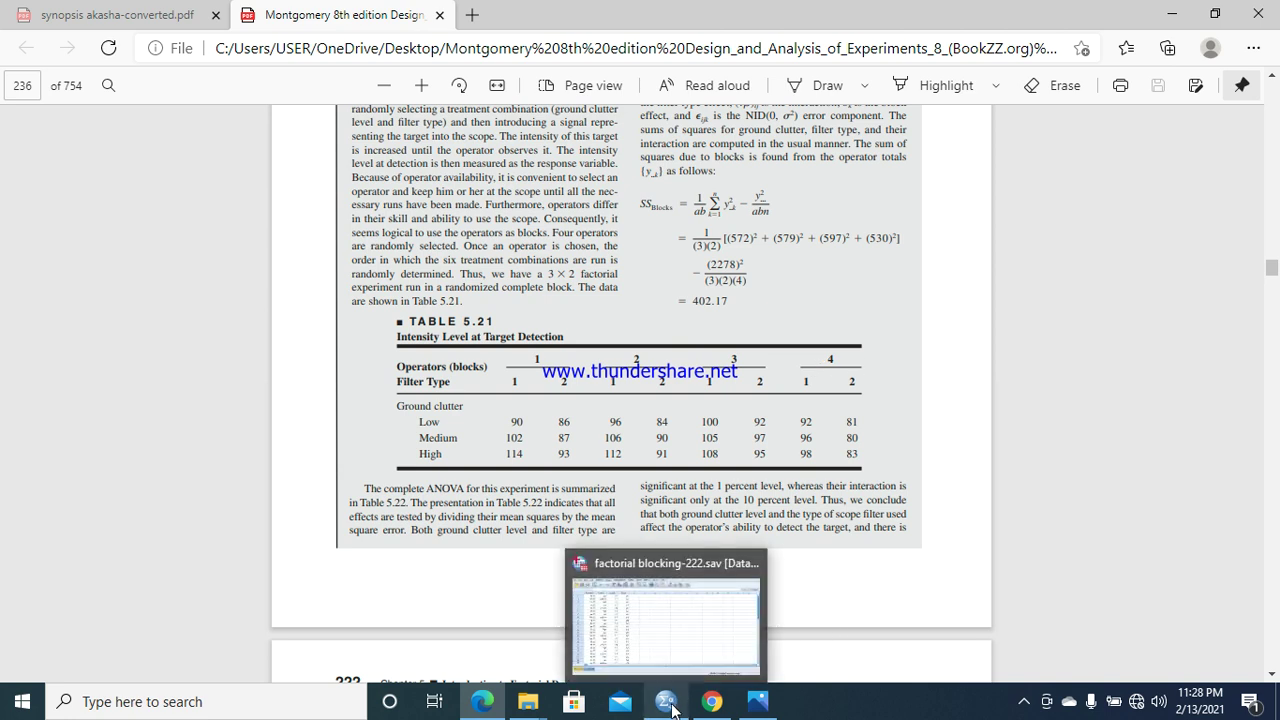
click(675, 632)
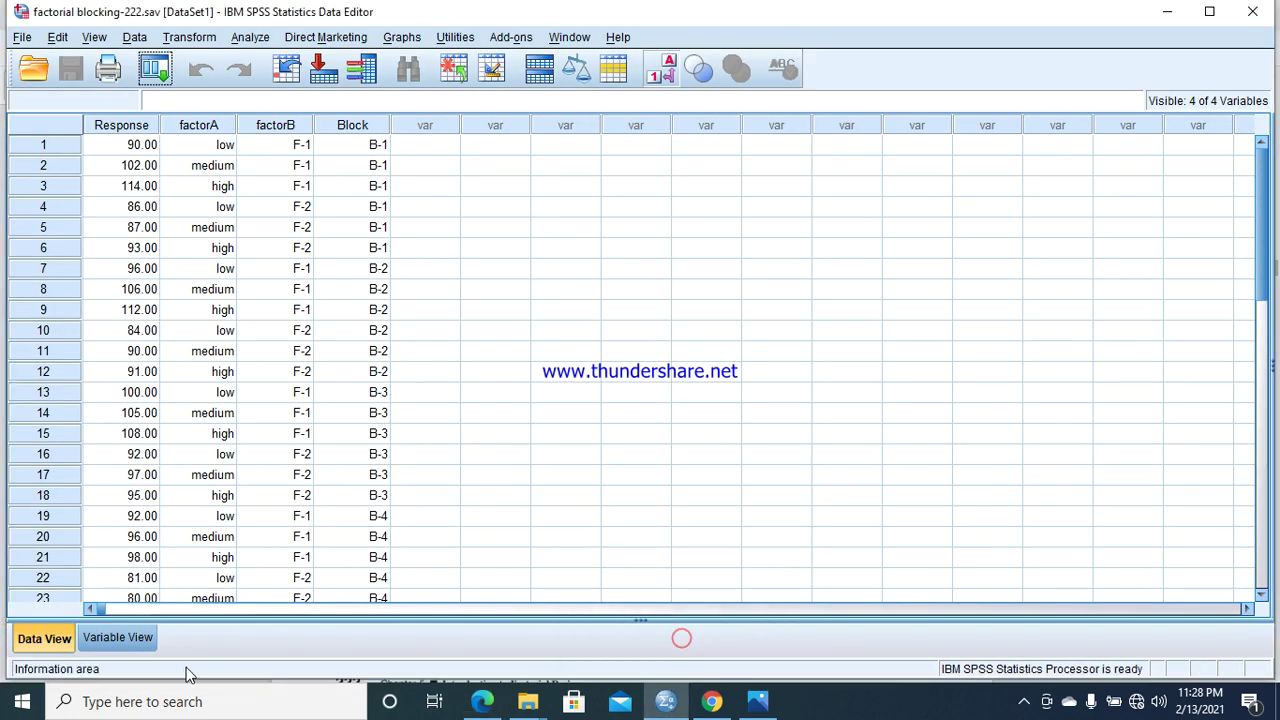
click(119, 638)
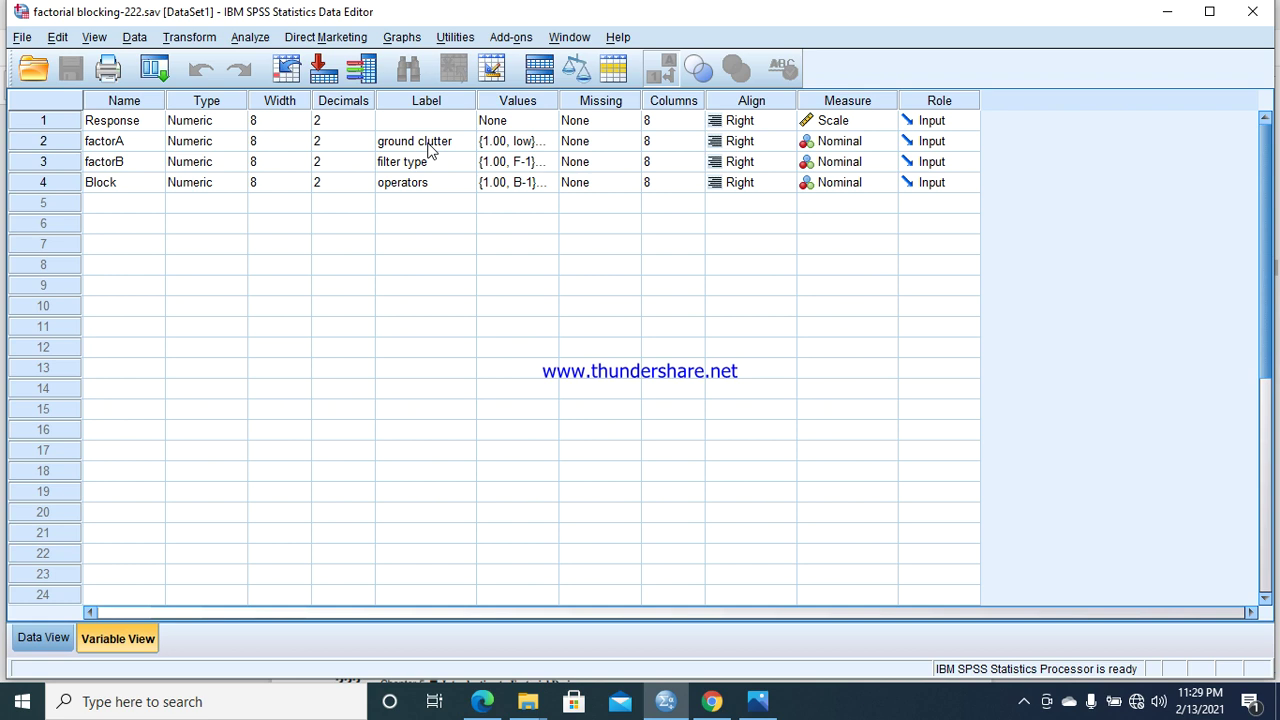
Review the value labels of factorA, factorB and Block in turn
click(535, 144)
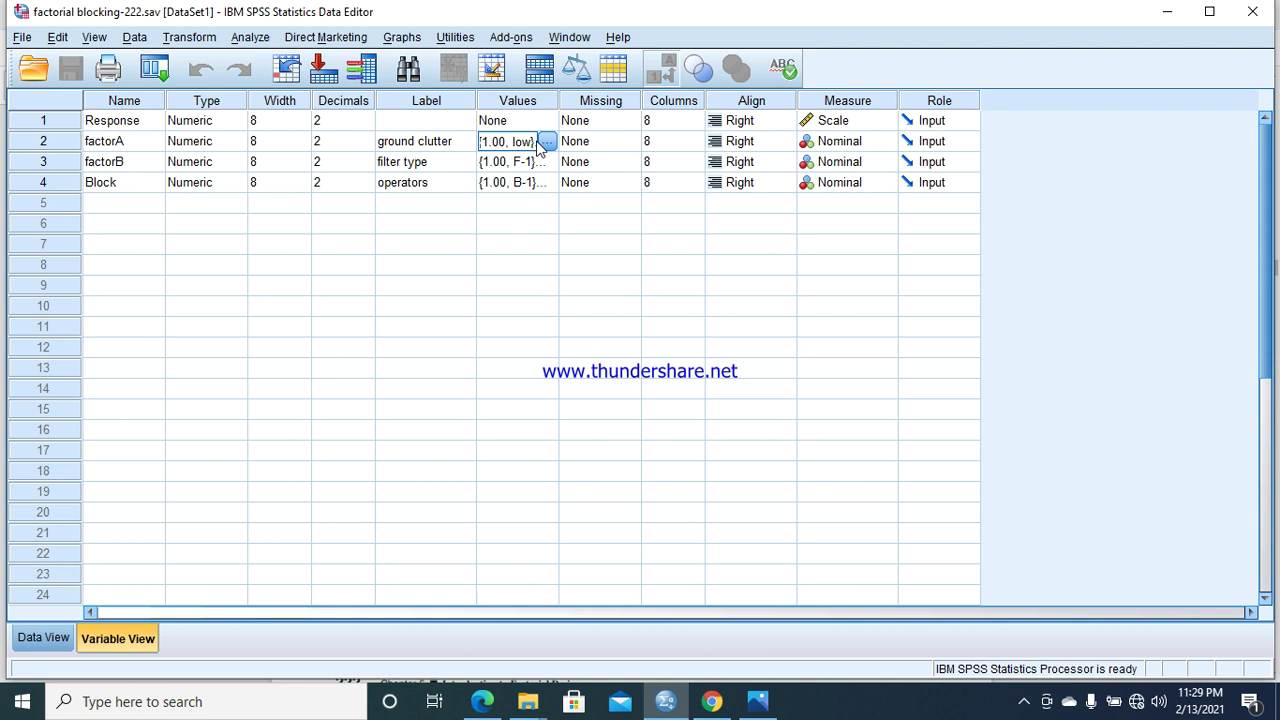
click(547, 142)
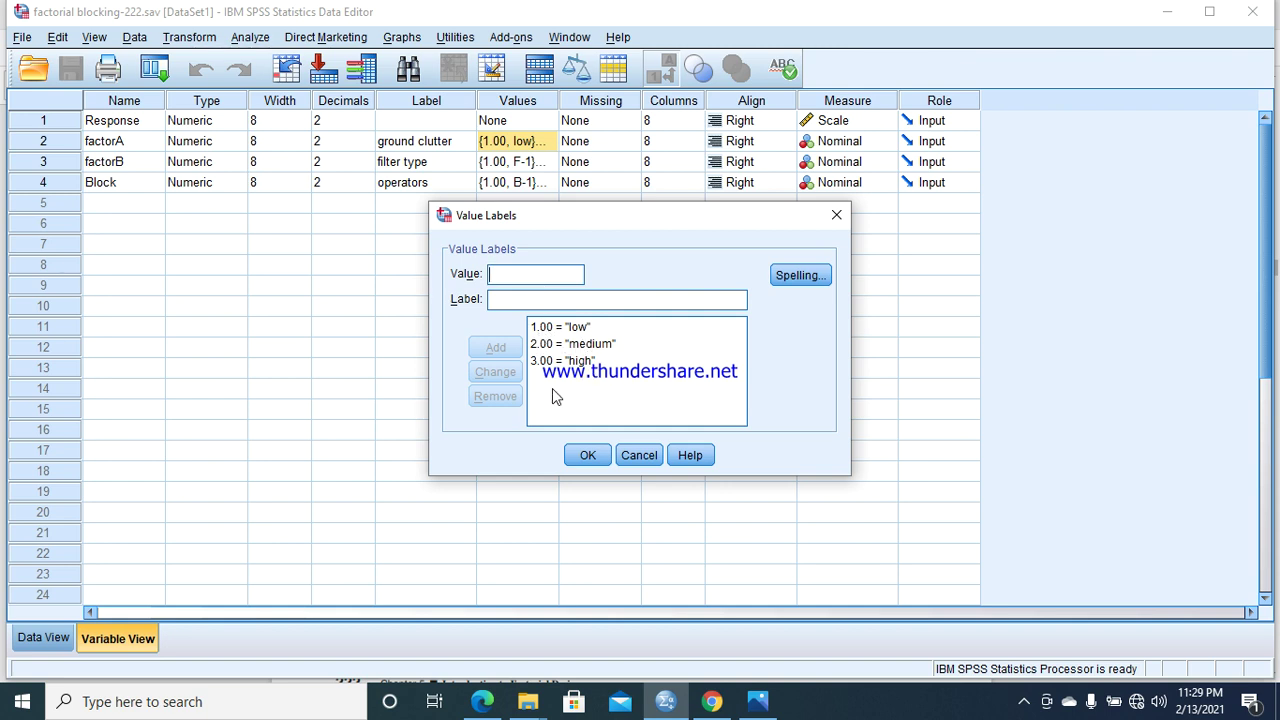
click(587, 455)
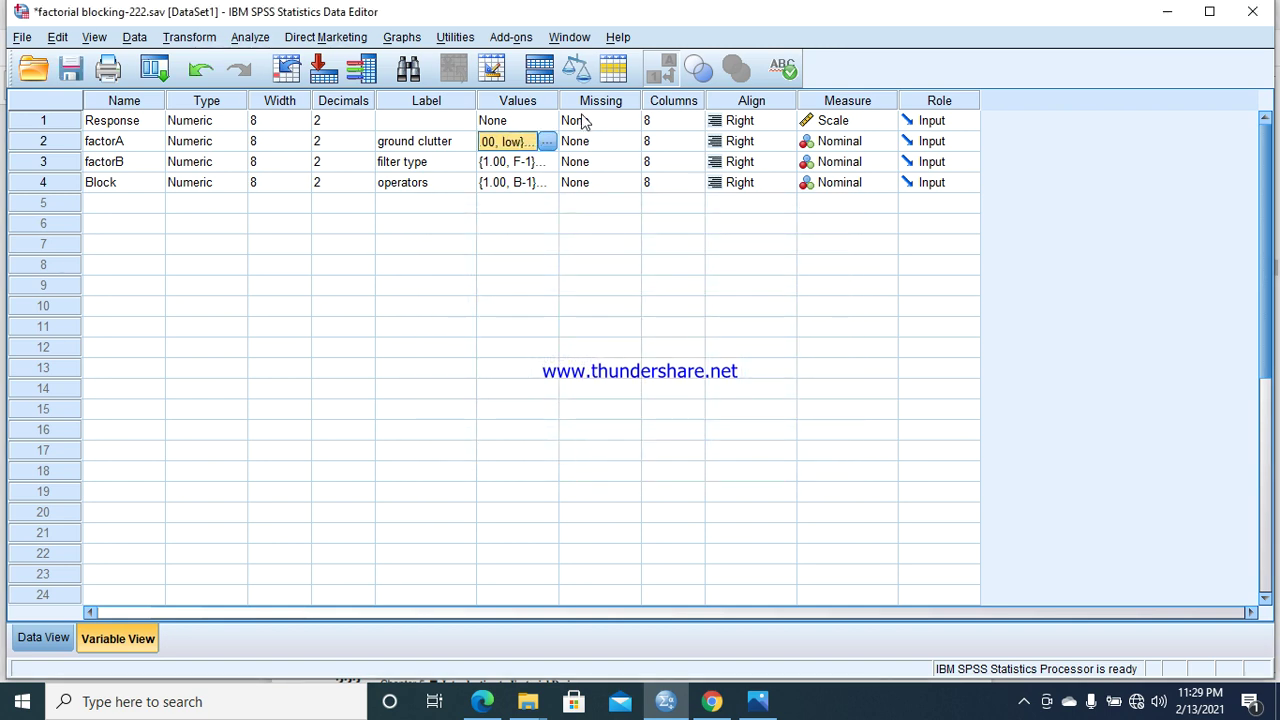
click(547, 162)
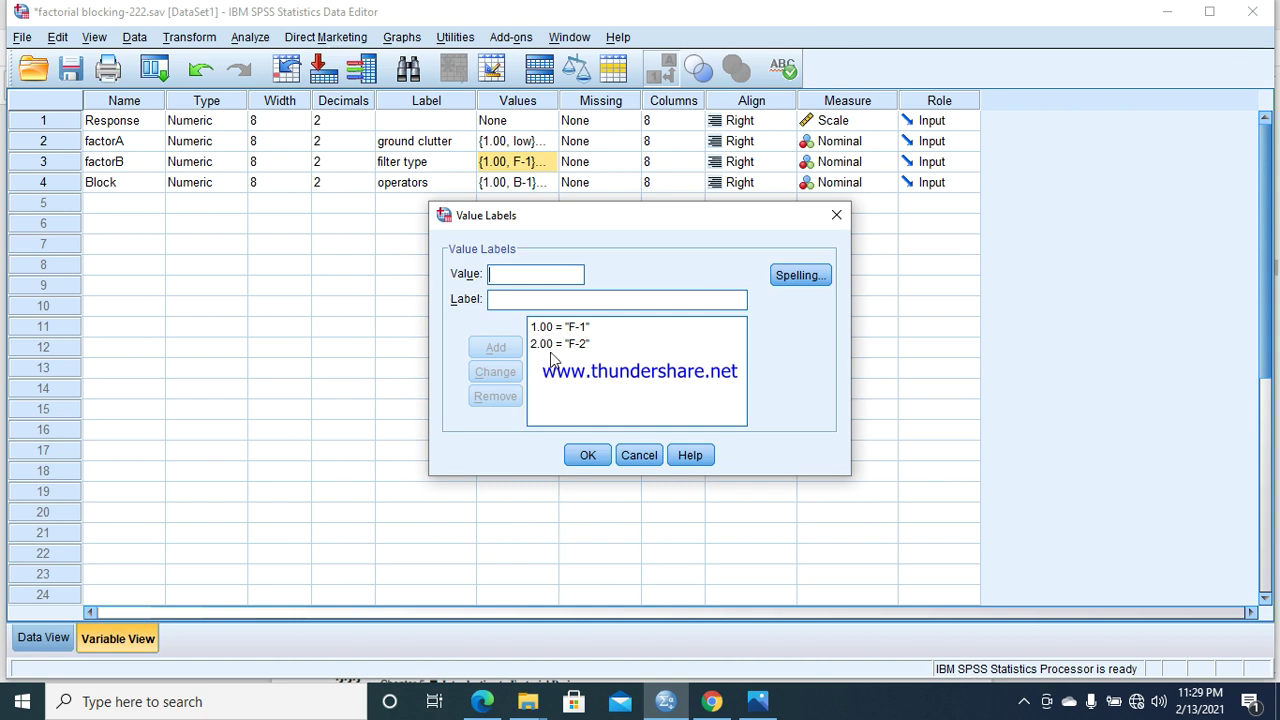
click(587, 456)
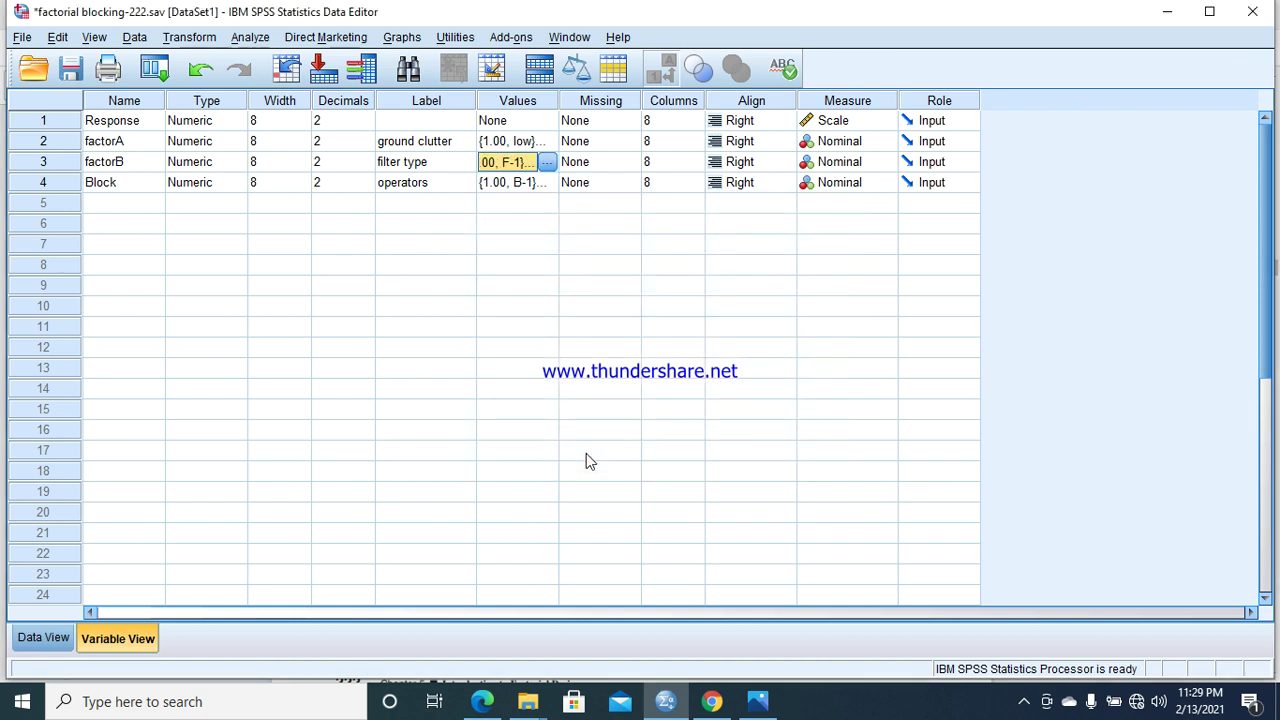
click(521, 184)
click(548, 187)
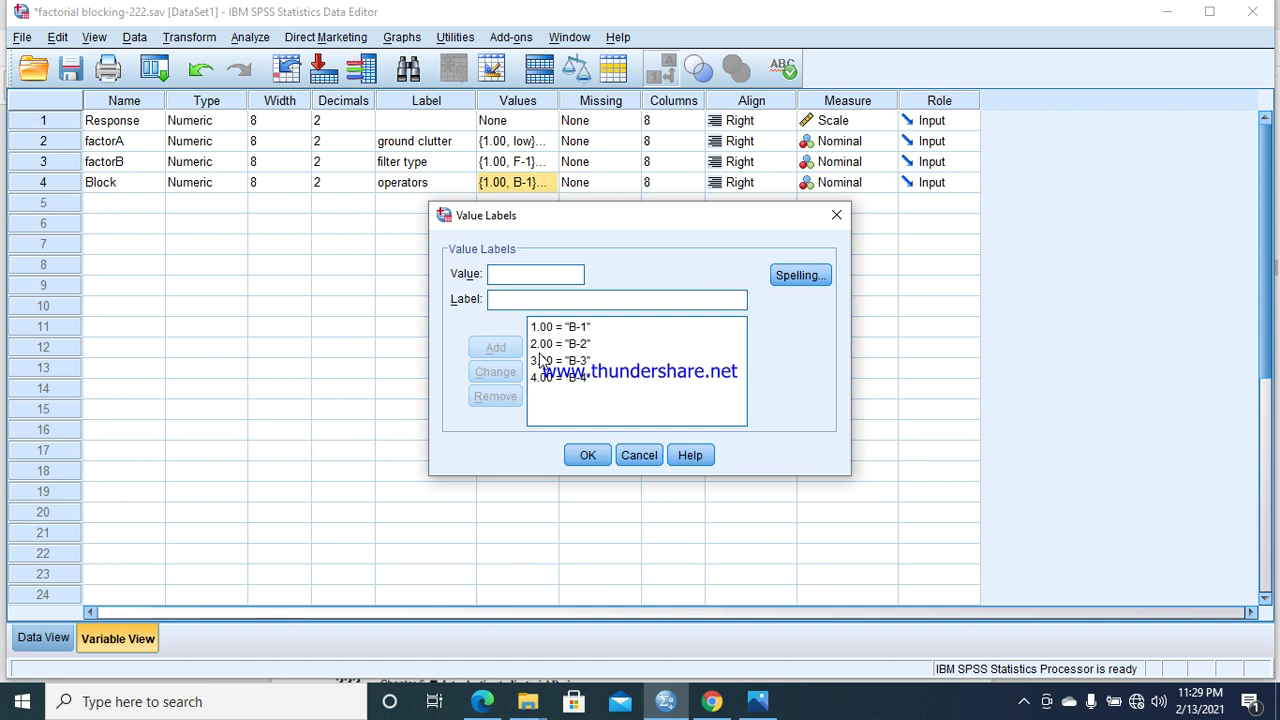
click(588, 456)
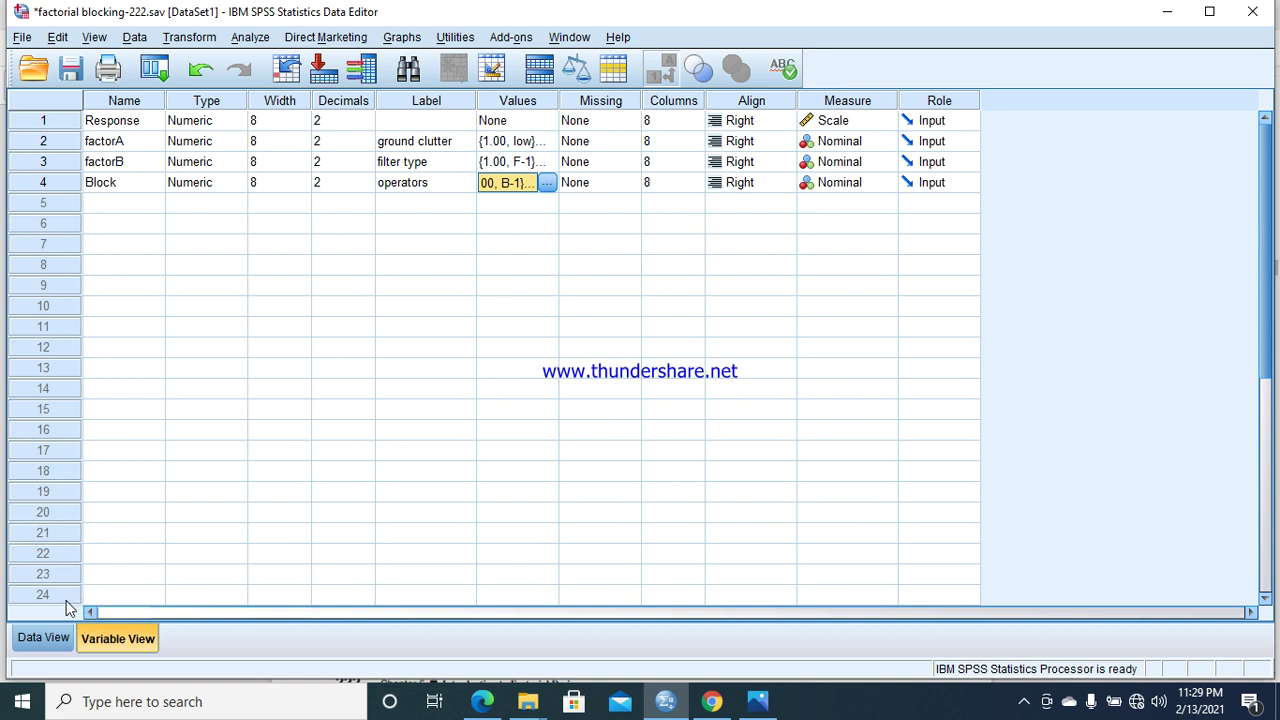
Return to Data View and compare against Table 5.21 in the textbook PDF
click(43, 637)
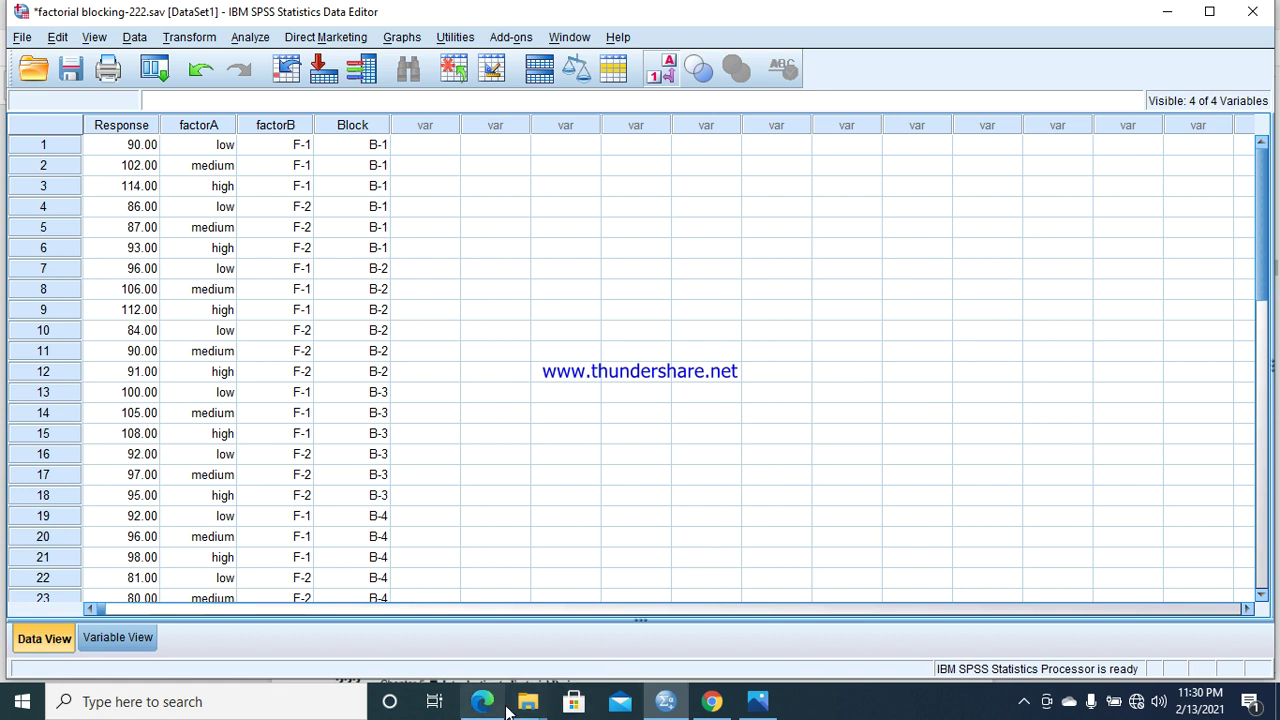
mouse_move(482, 701)
click(490, 662)
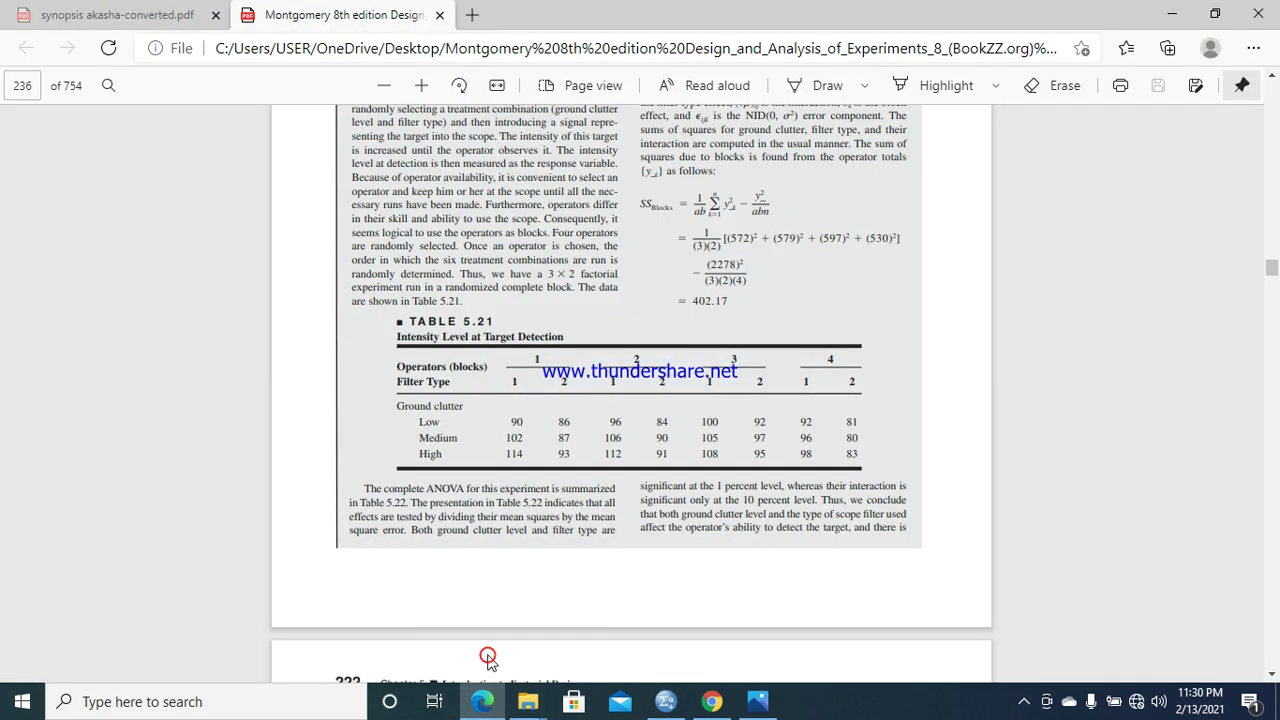
click(1273, 675)
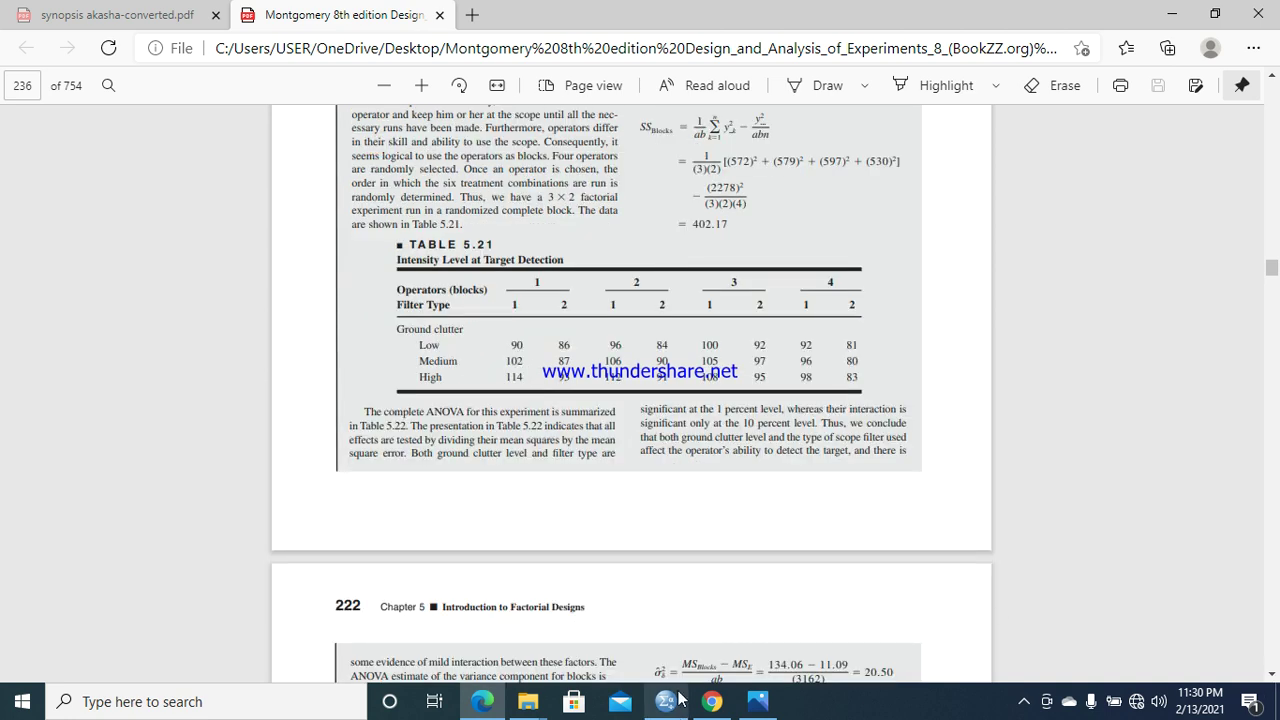
Back in SPSS, check the codes behind row 1's factorA and factorB values
mouse_move(666, 701)
click(658, 640)
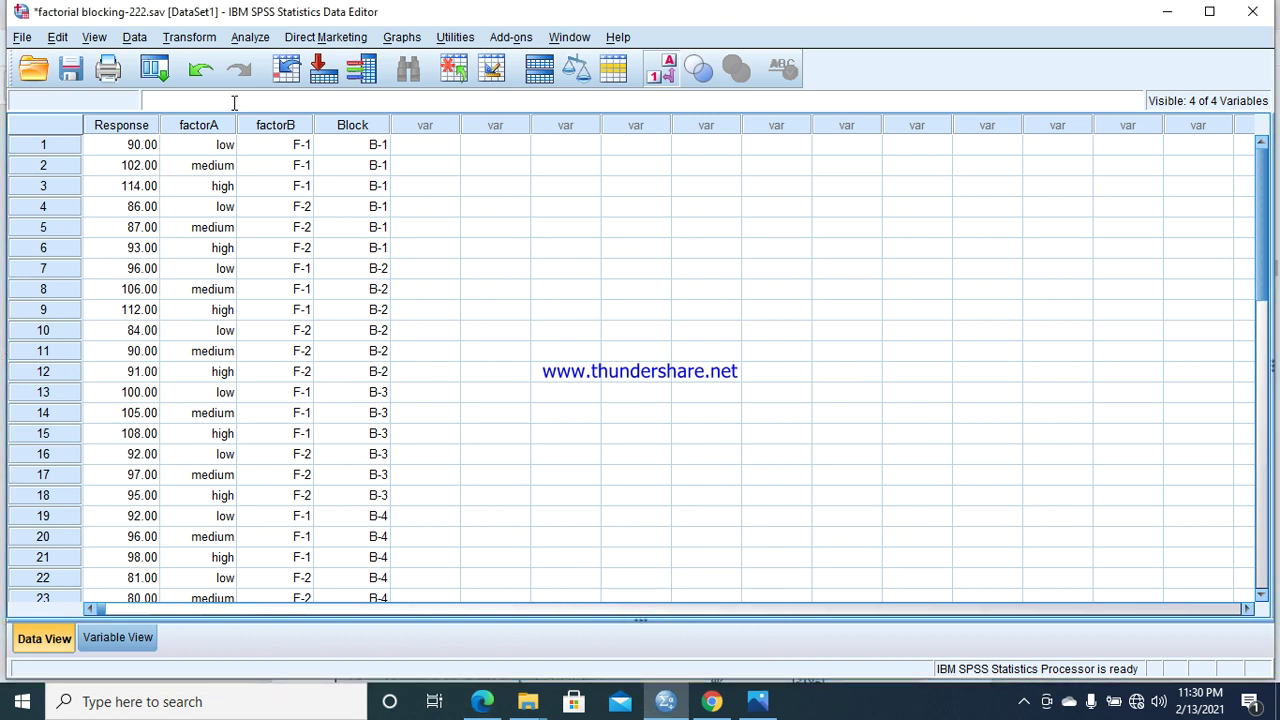
click(221, 148)
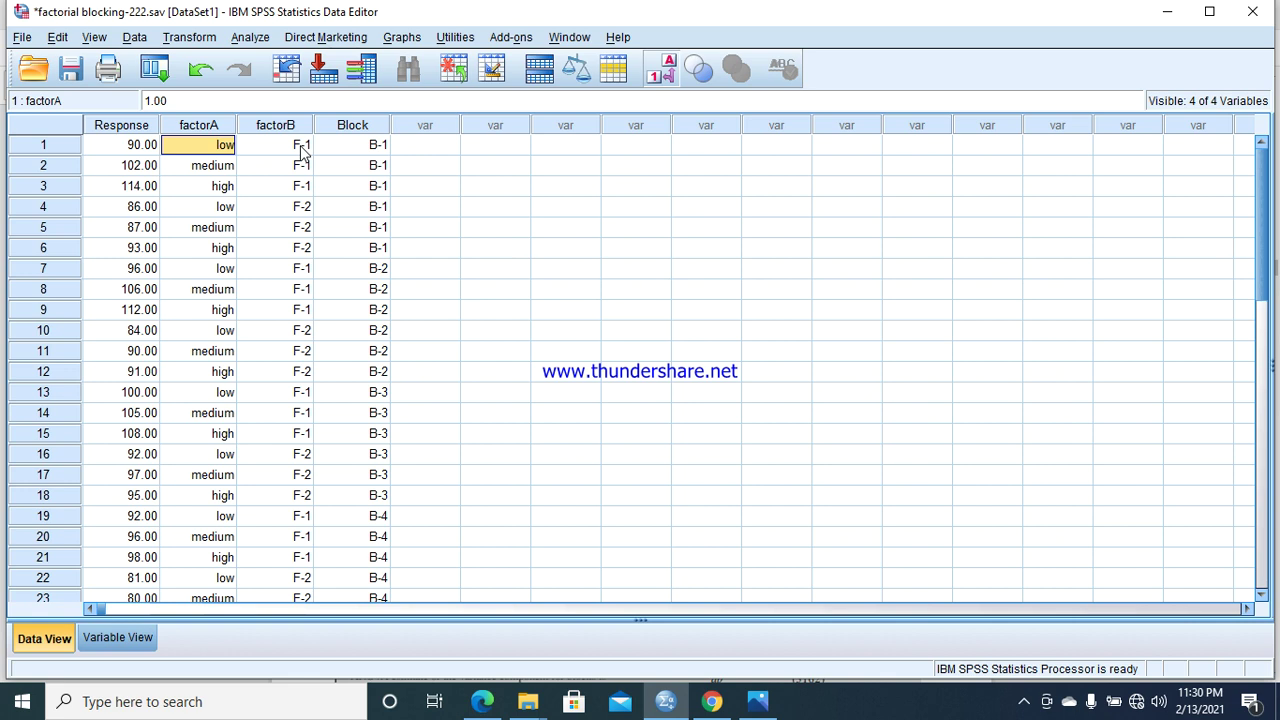
click(264, 150)
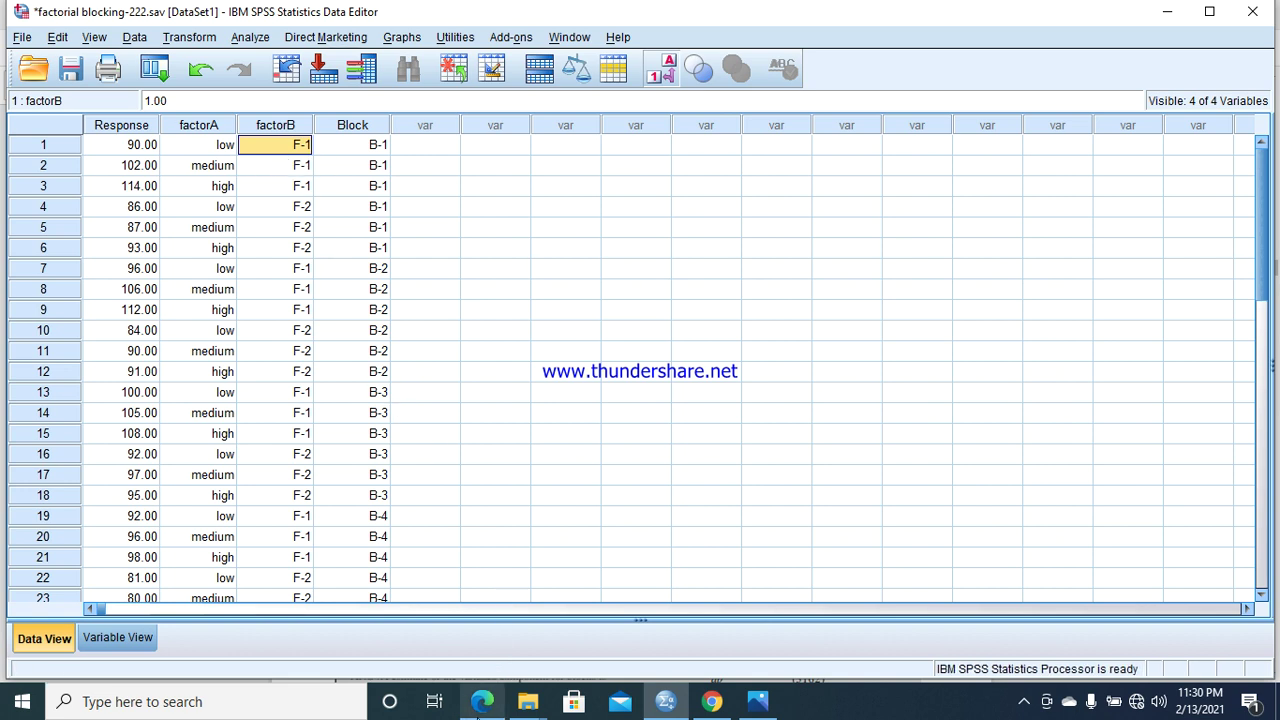
mouse_move(481, 701)
click(481, 660)
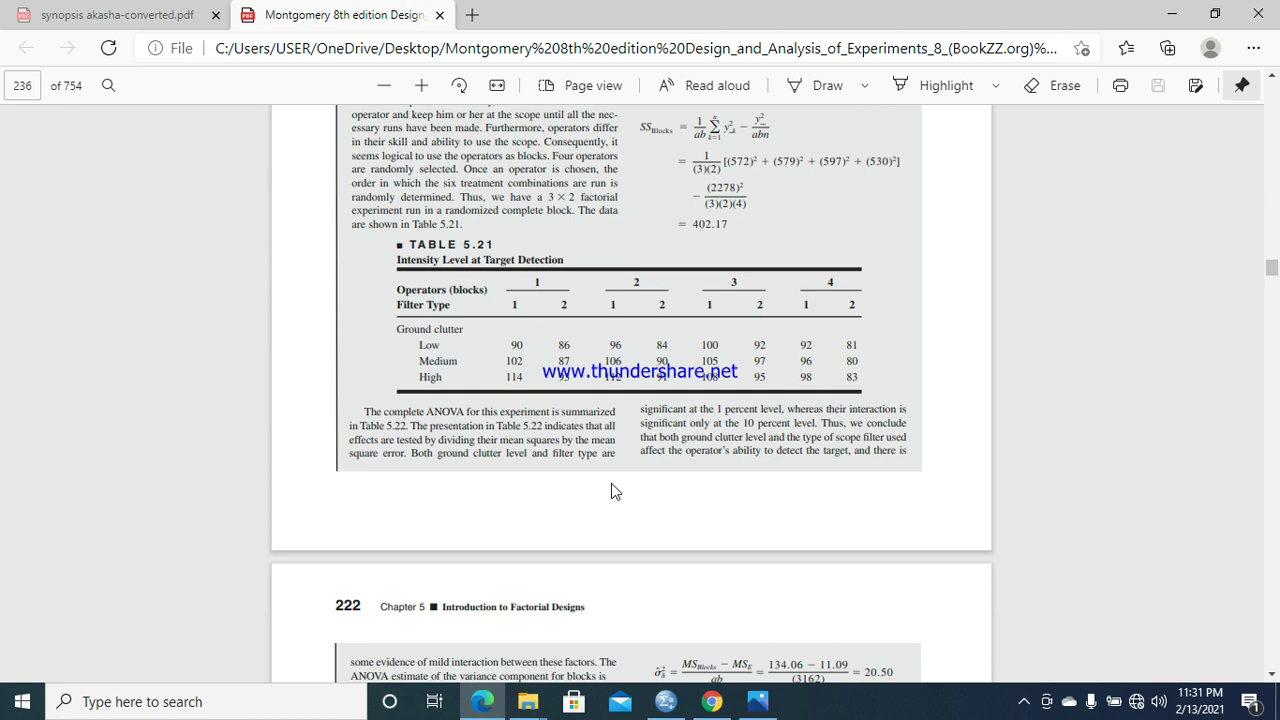
mouse_move(660, 705)
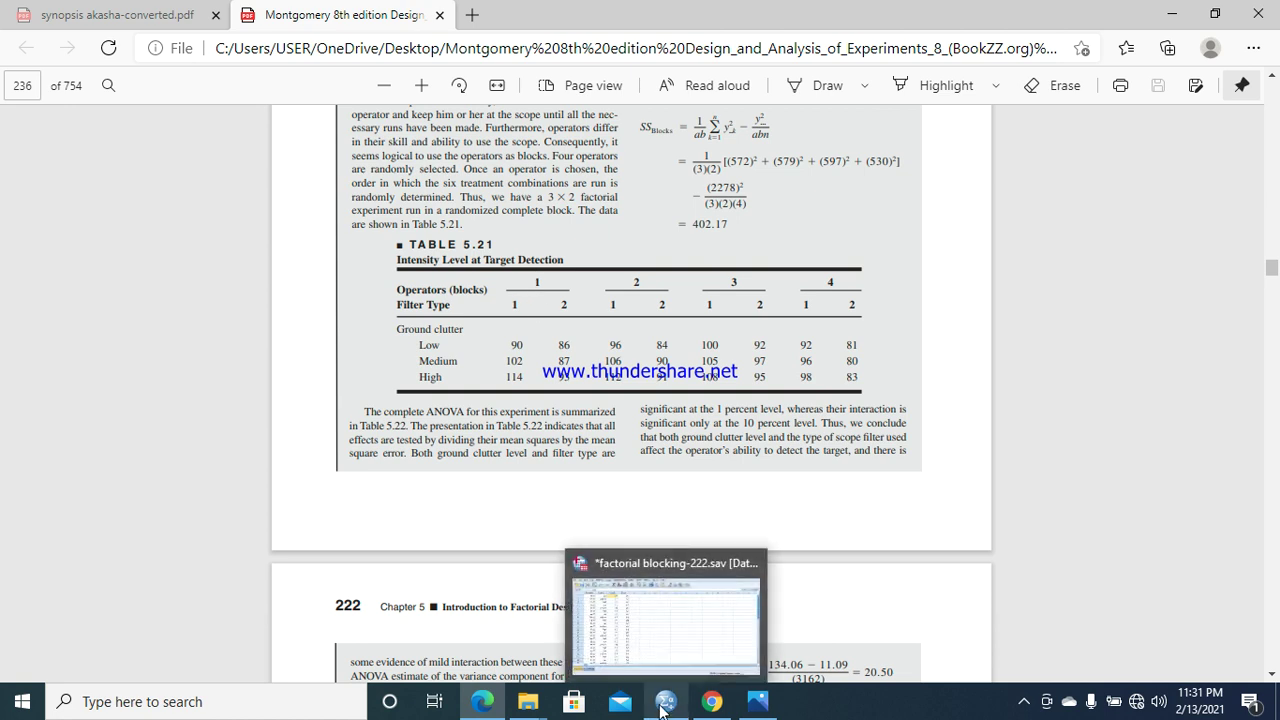
click(672, 639)
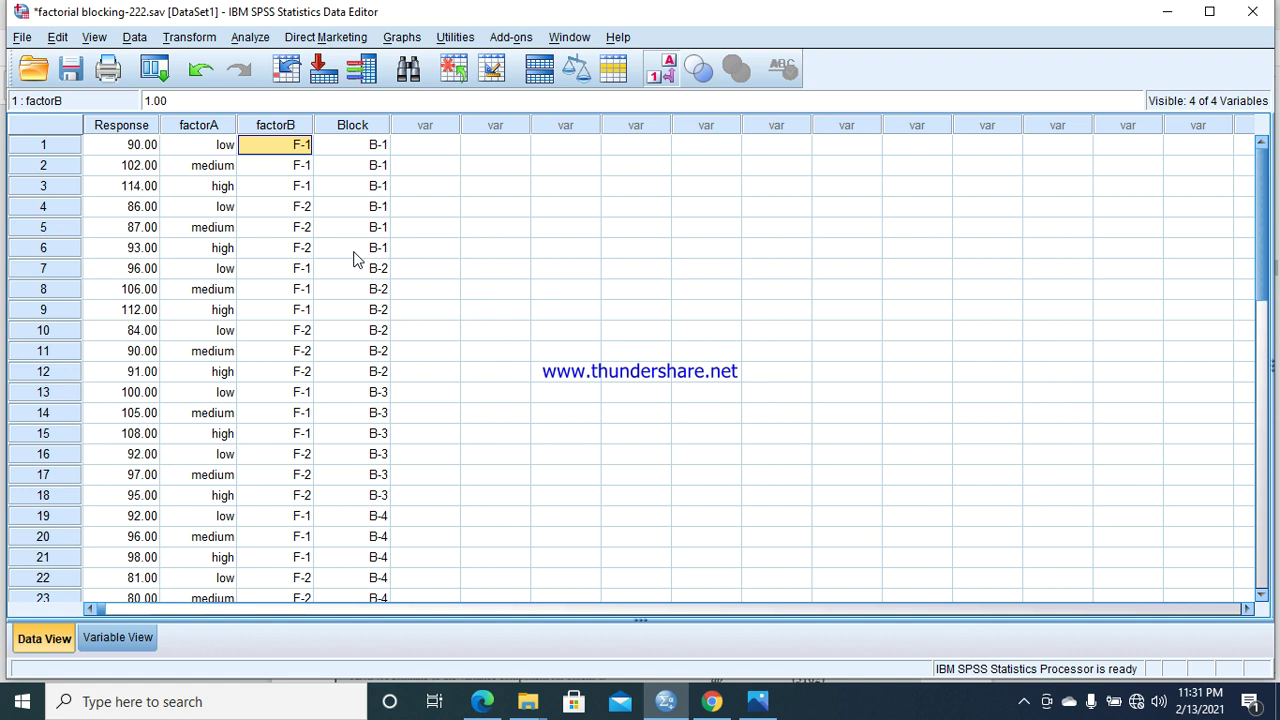
Via Analyze > General Linear Model > Univariate, set Response as dependent and the three factors as fixed
click(250, 37)
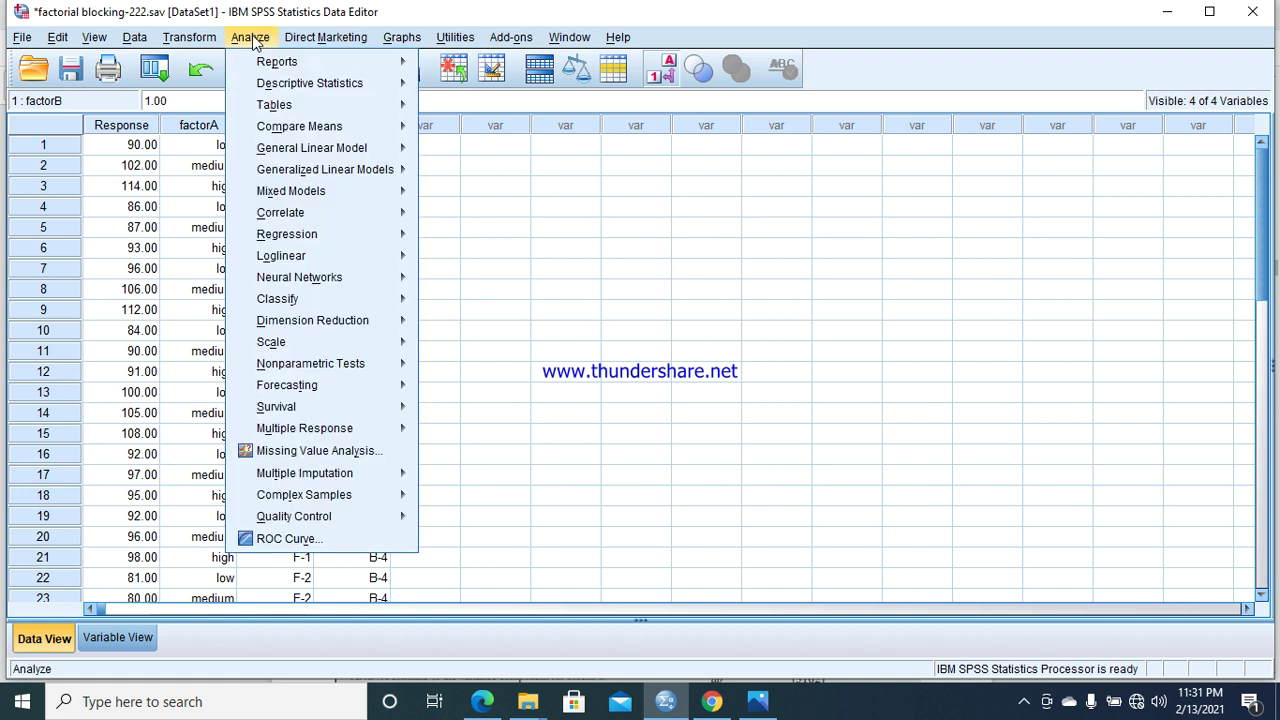
mouse_move(320, 150)
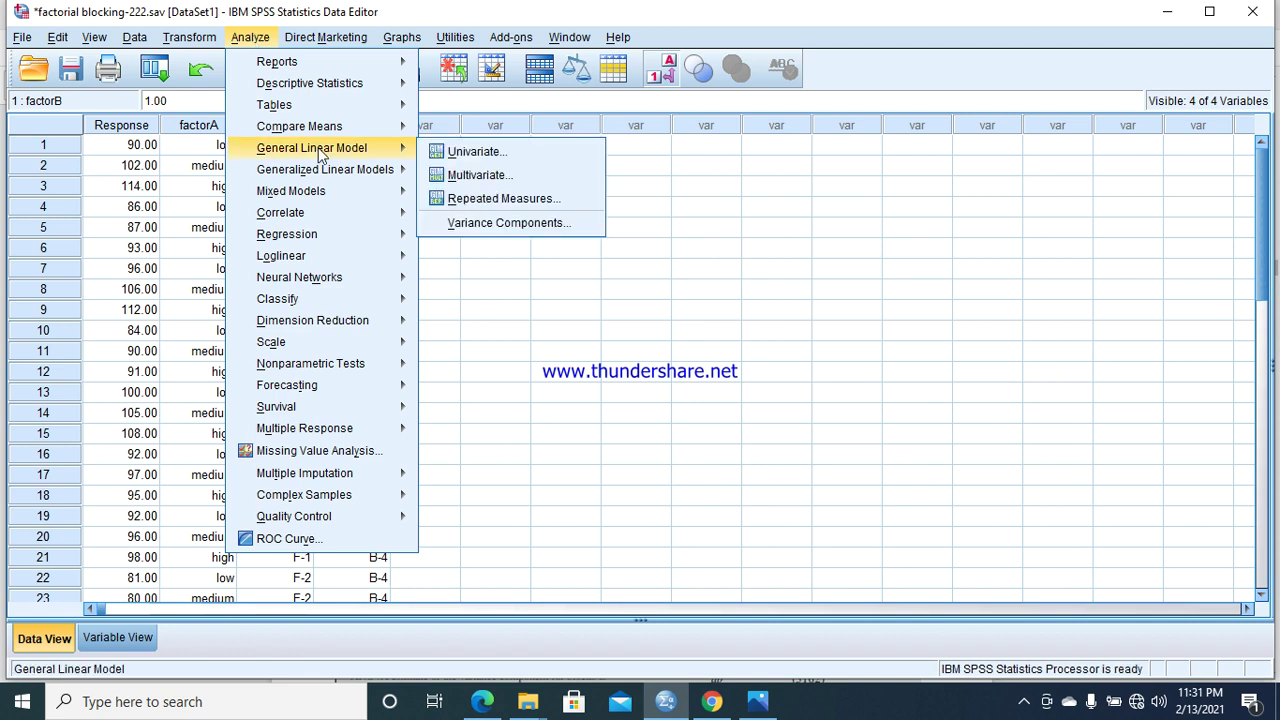
click(463, 155)
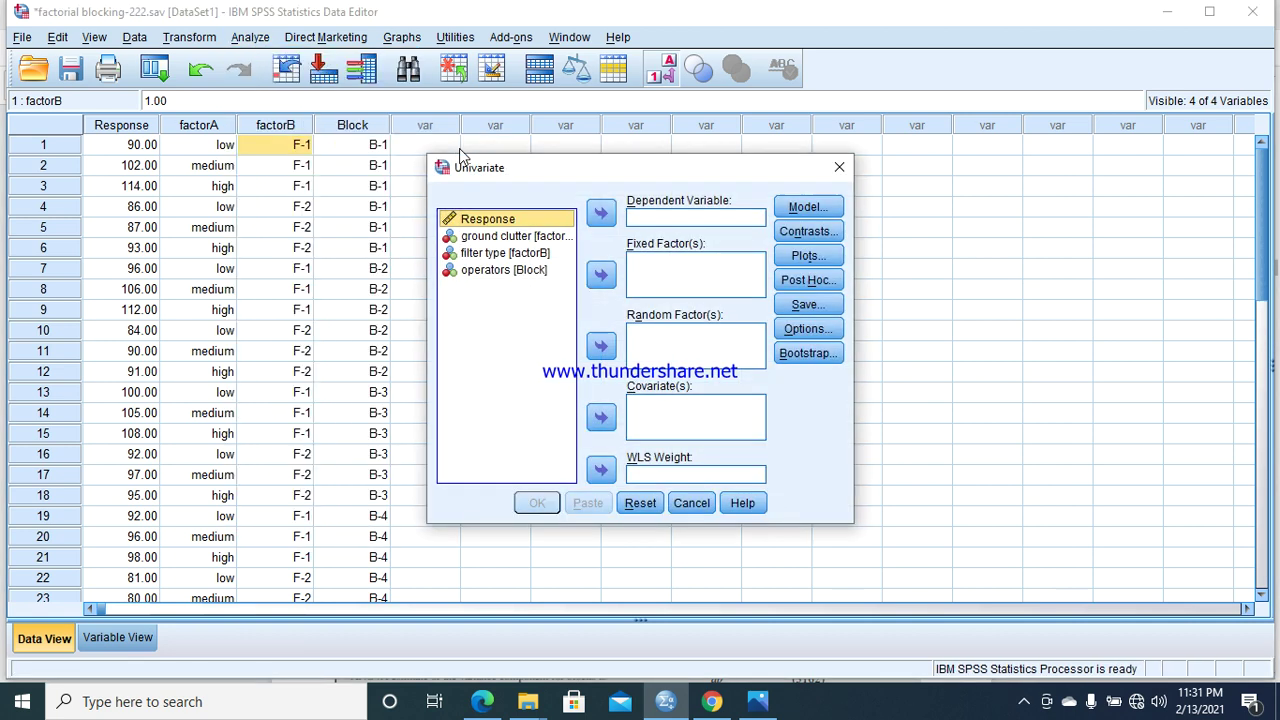
click(603, 214)
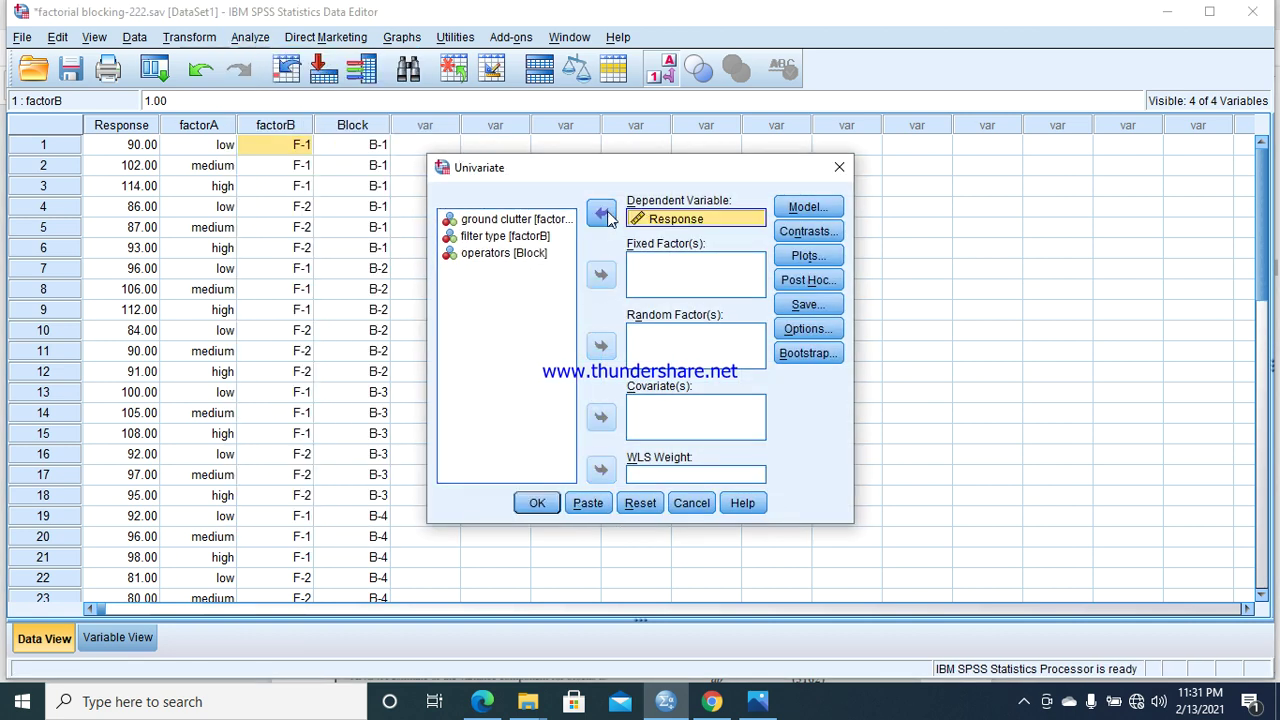
click(528, 221)
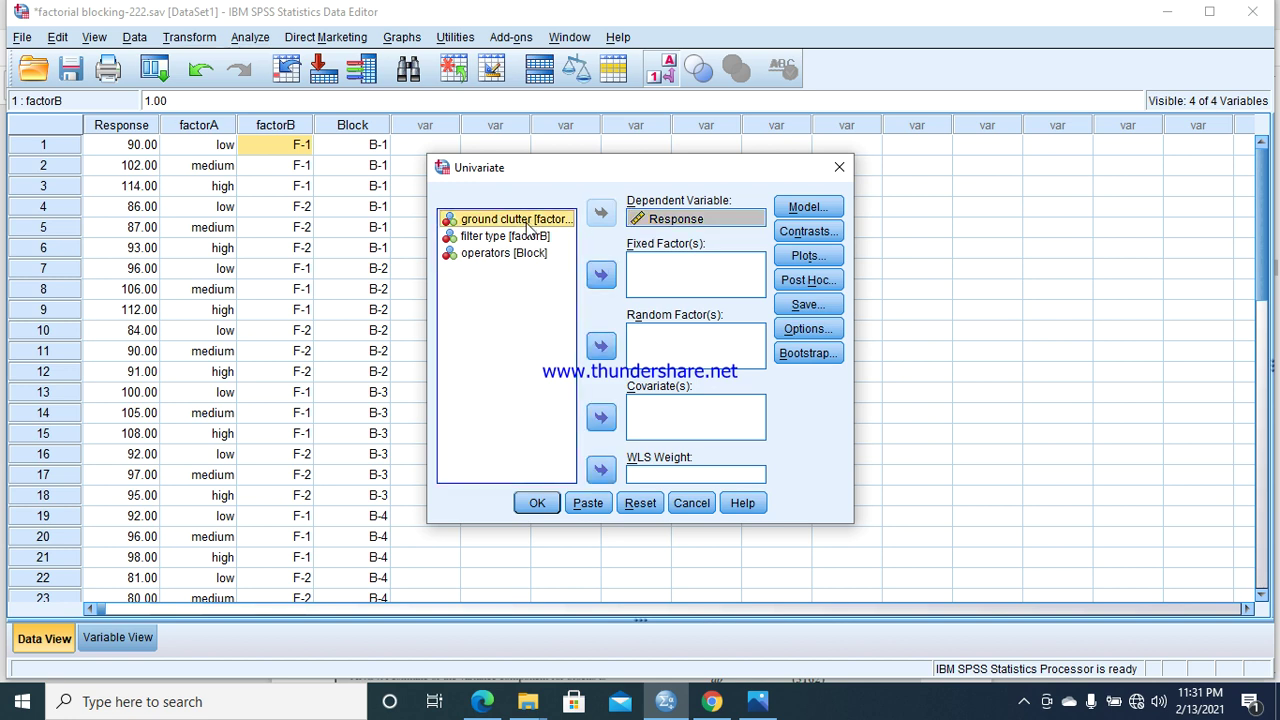
key(shift+Down)
key(shift+Down)
click(601, 274)
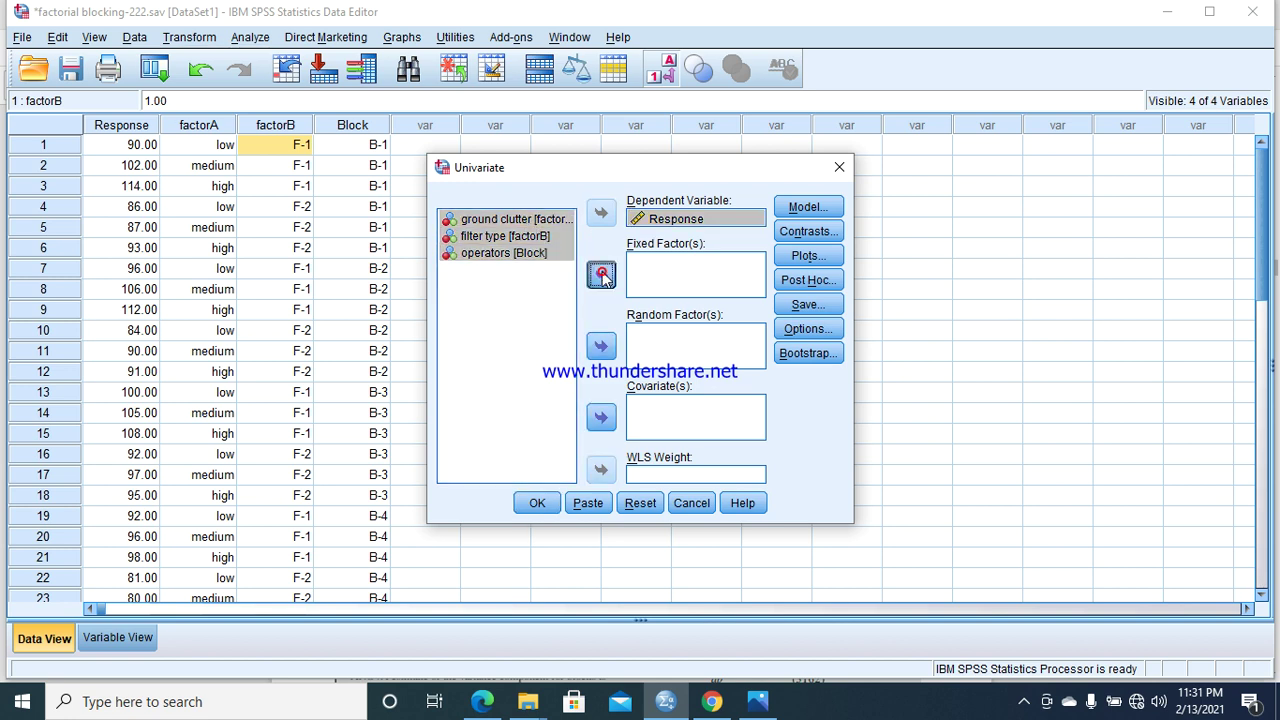
Switch the model to Custom and add factorA and factorB as main effects
click(826, 206)
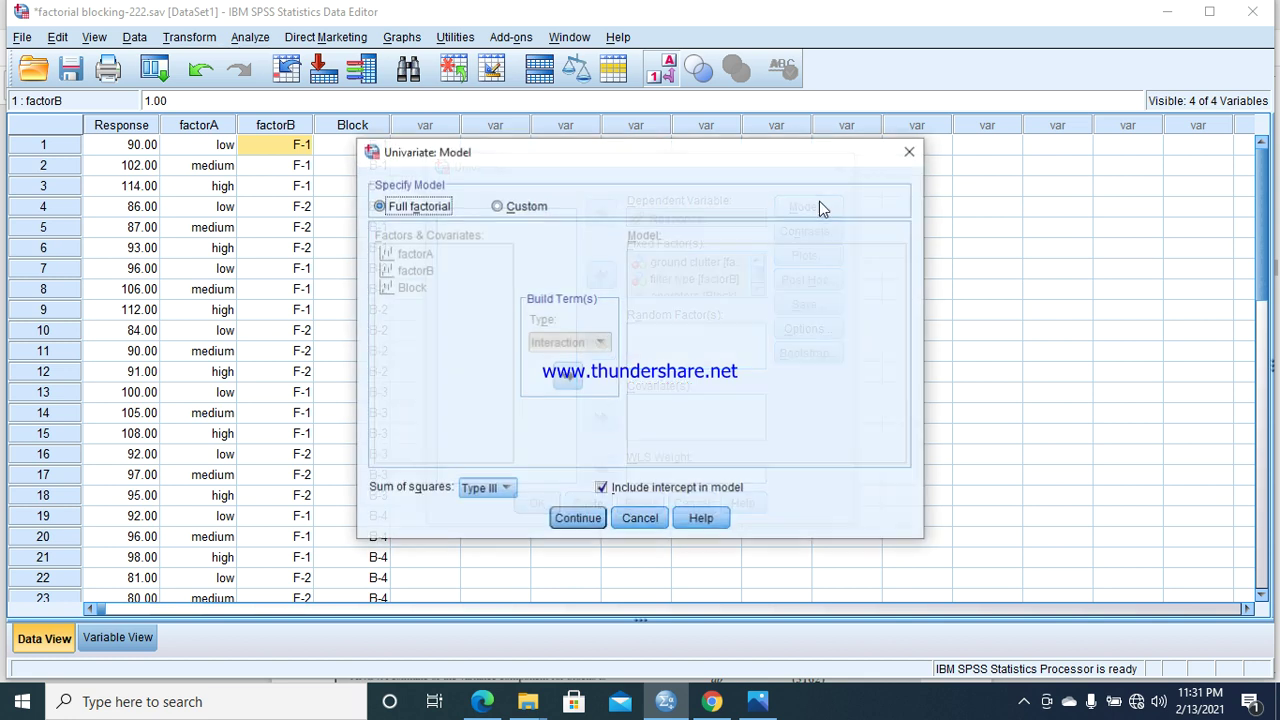
click(508, 206)
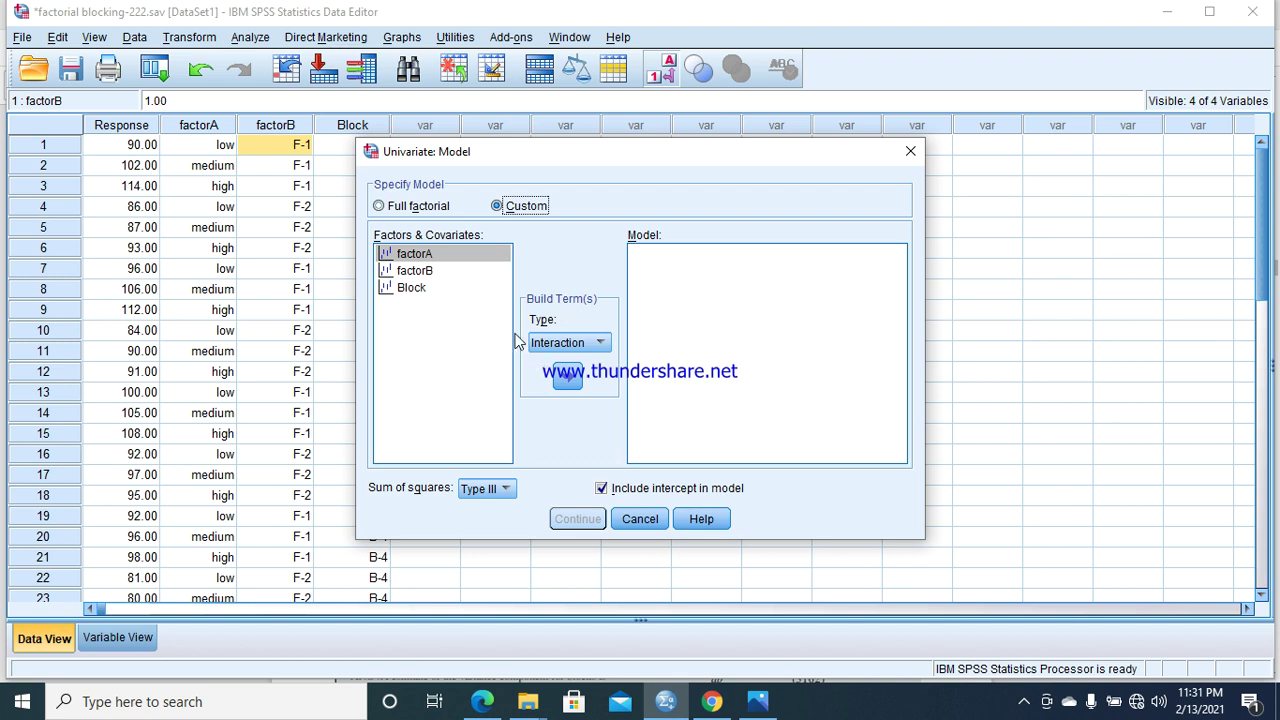
click(568, 377)
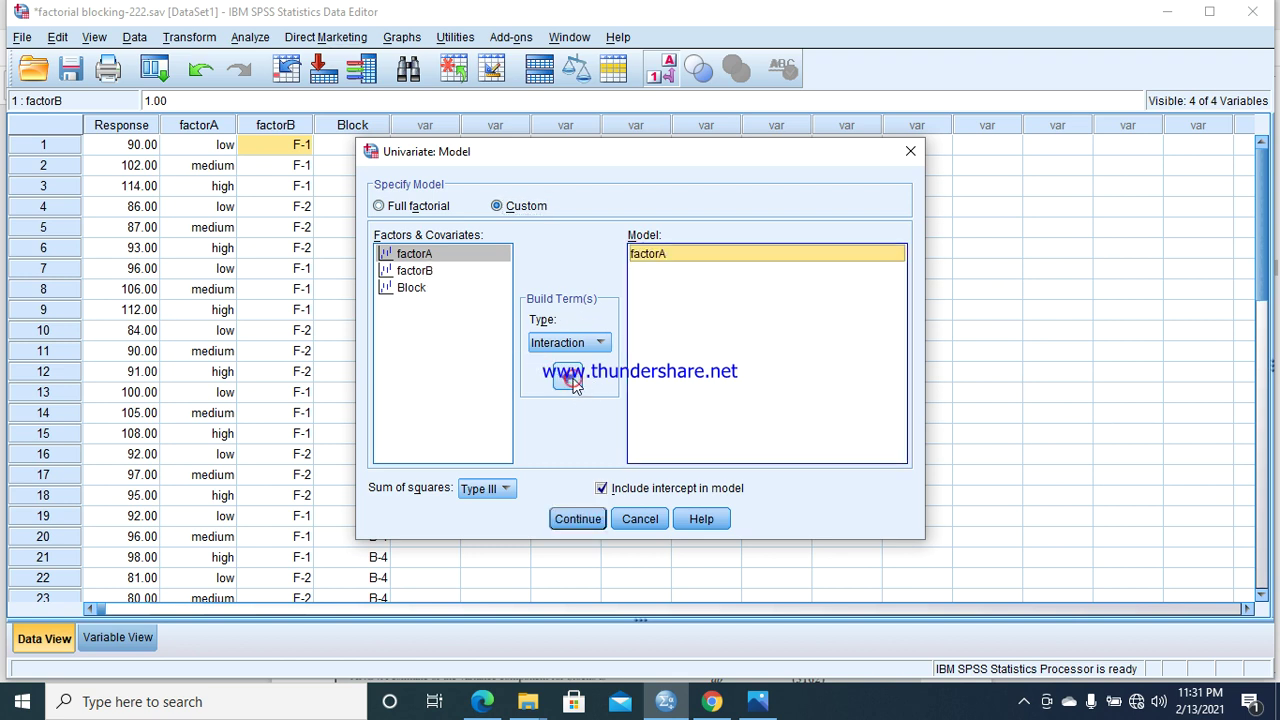
click(431, 274)
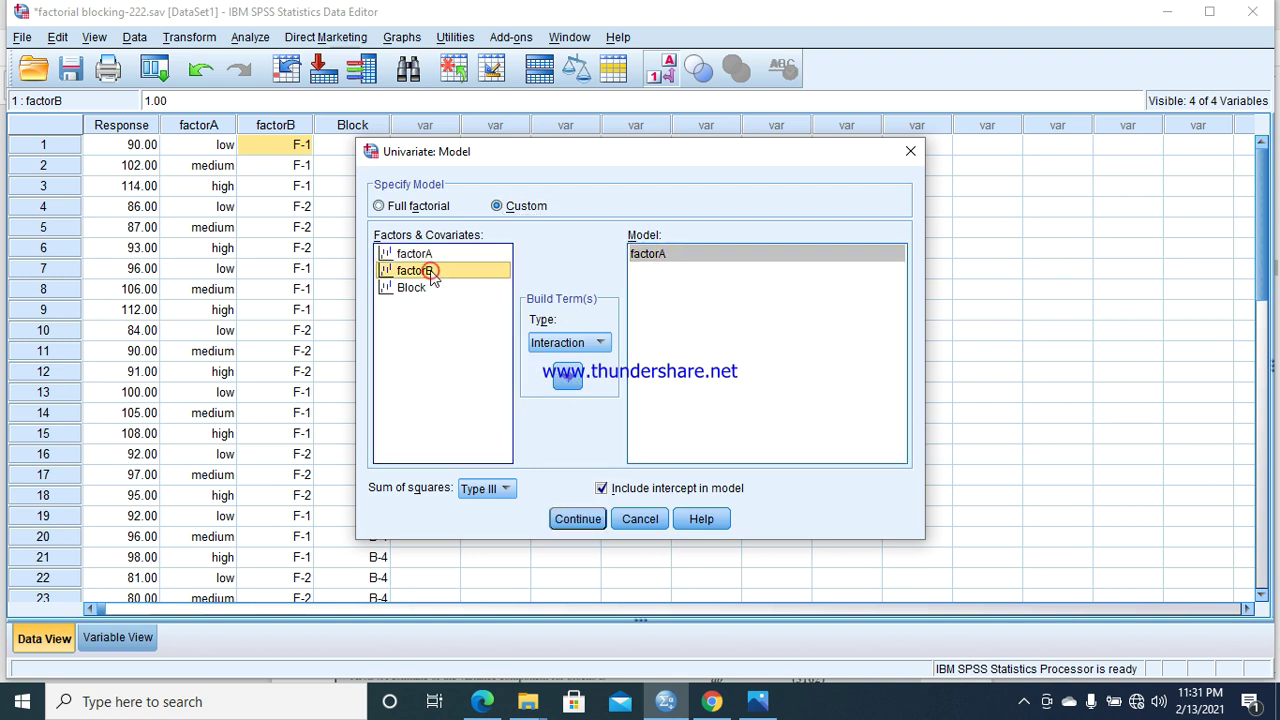
click(565, 376)
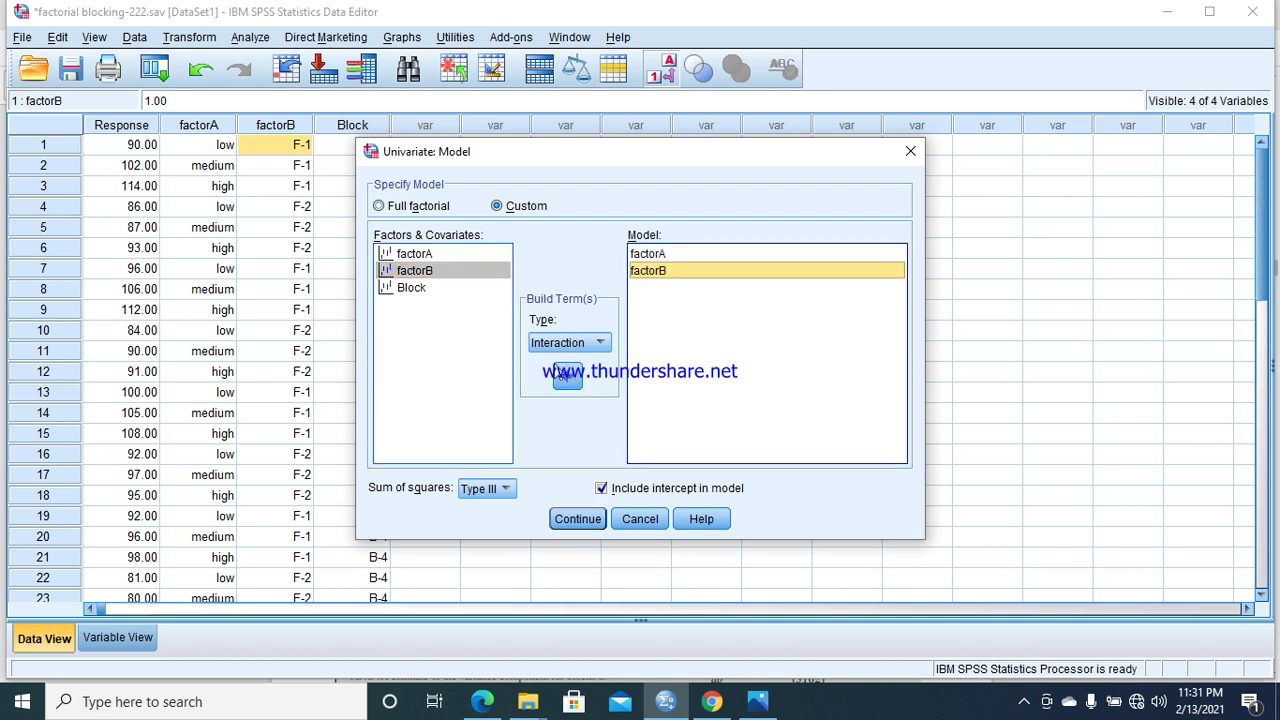
Add the factorA*factorB interaction and Block, and exclude the intercept
click(431, 256)
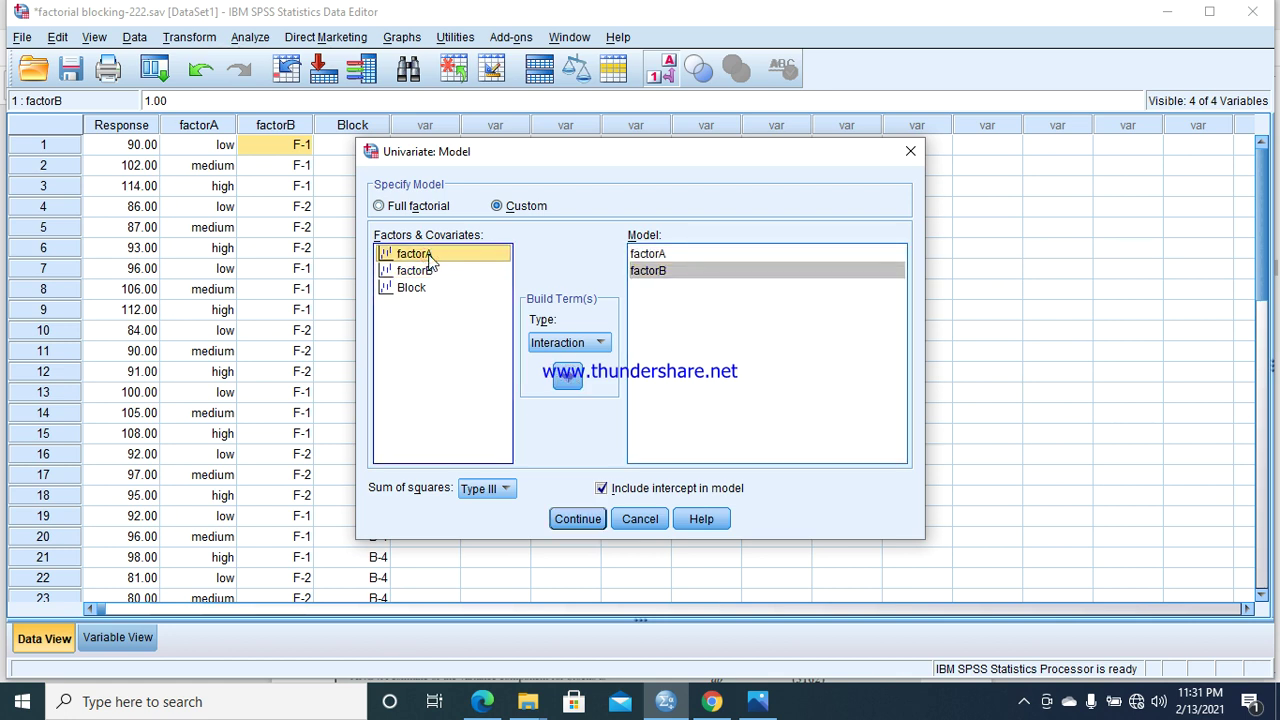
key(shift+Down)
click(566, 377)
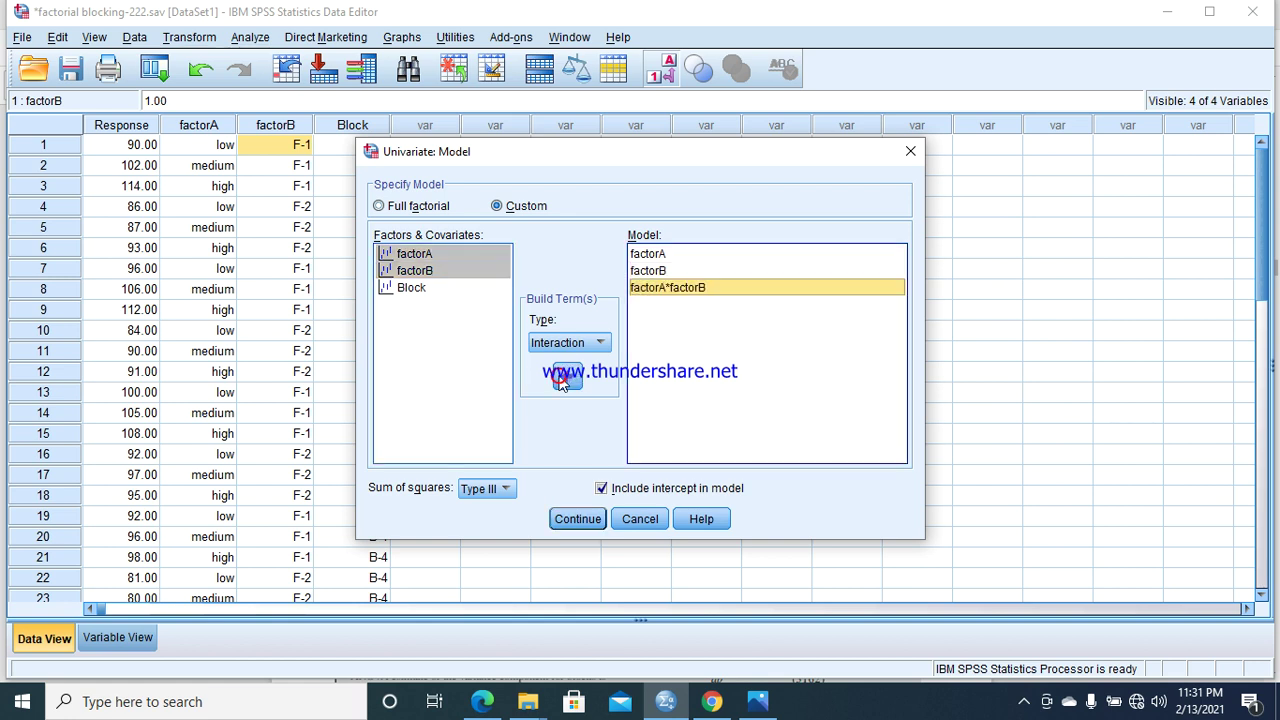
click(421, 289)
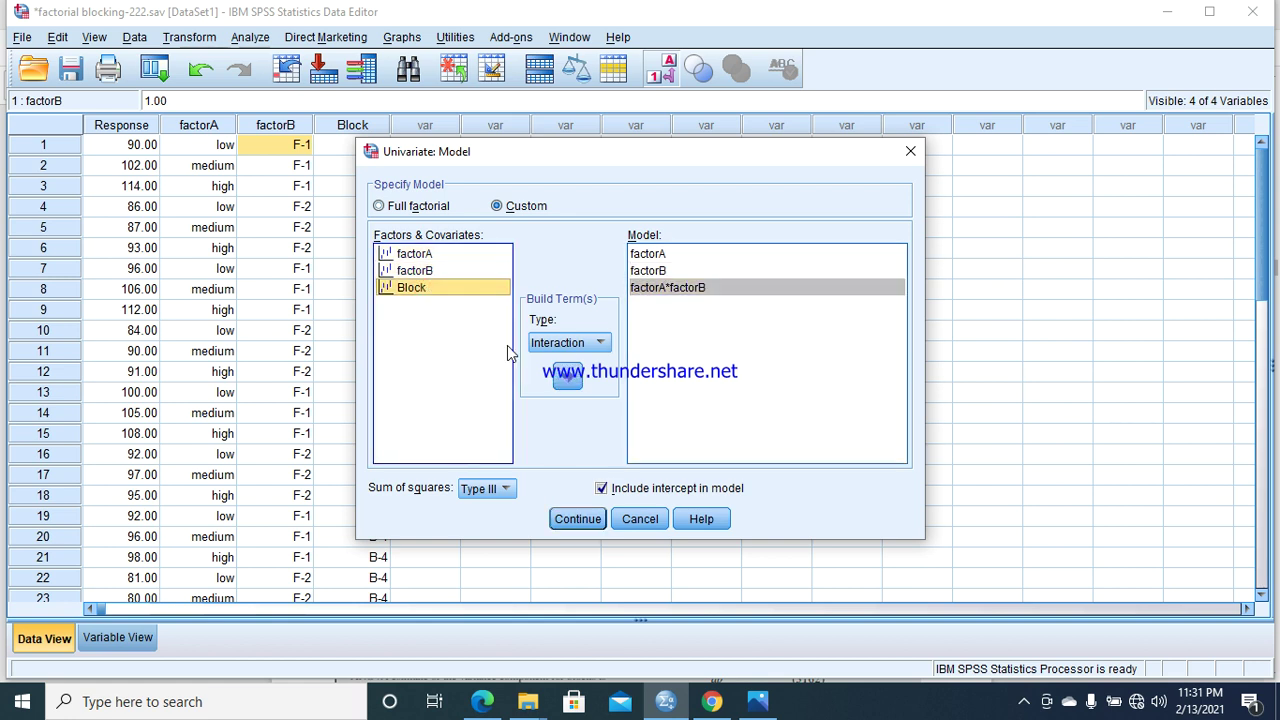
click(567, 377)
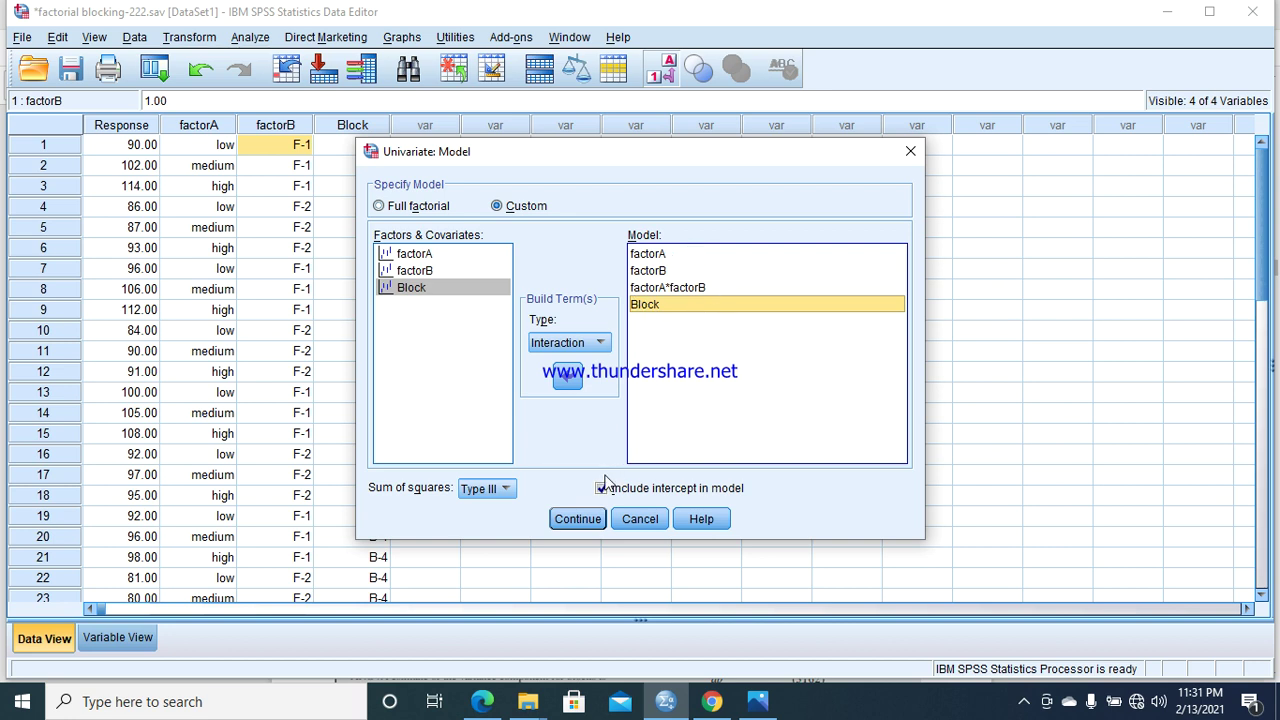
click(603, 487)
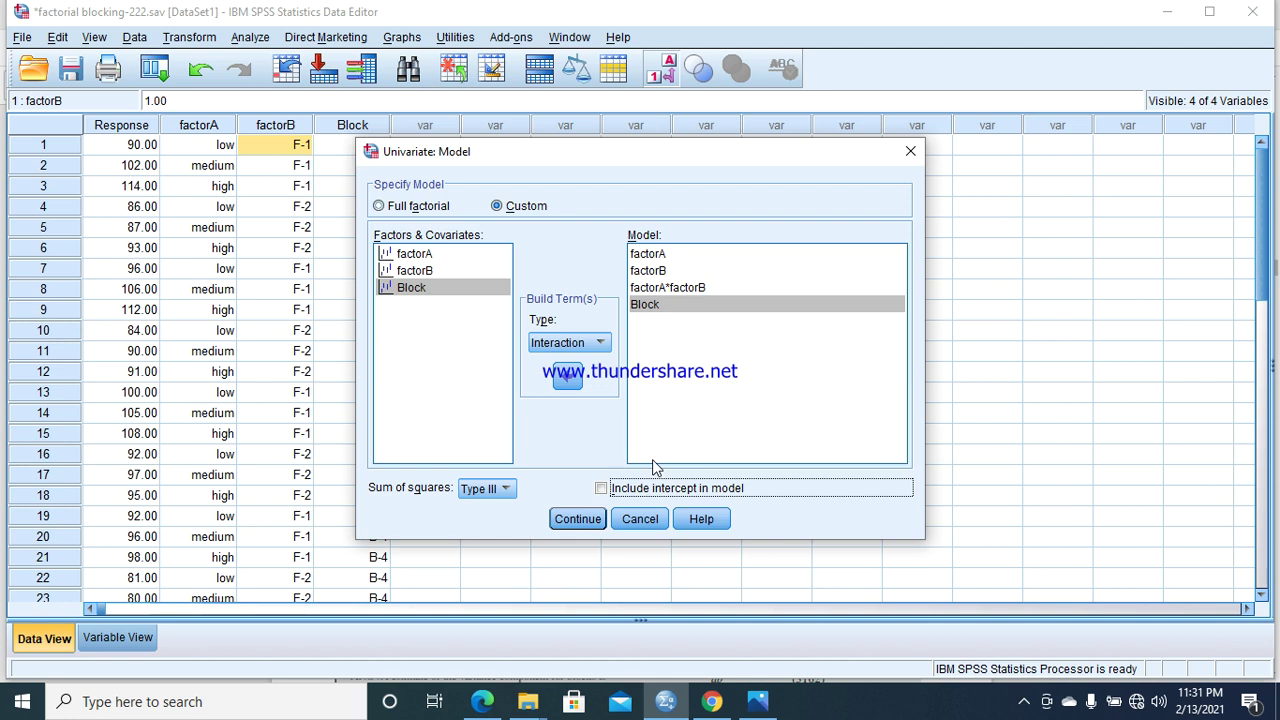
Request estimated marginal means for all terms plus descriptive statistics, then run the analysis
click(579, 519)
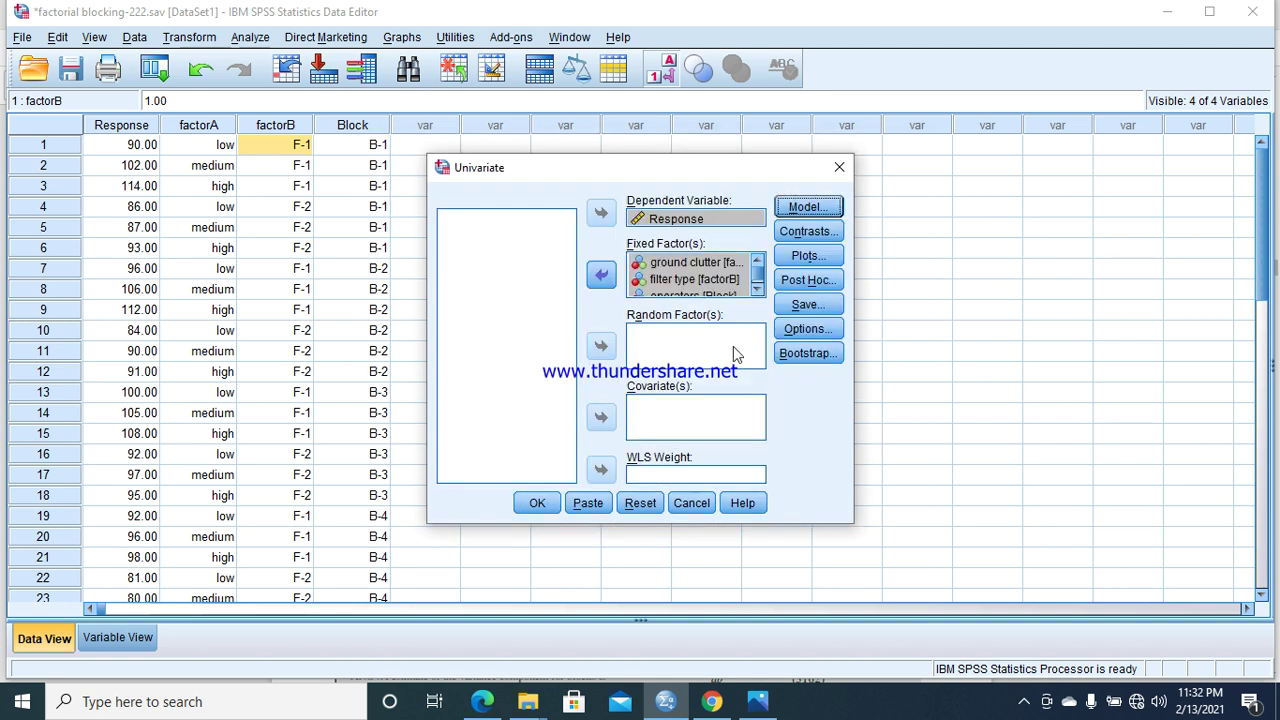
click(805, 330)
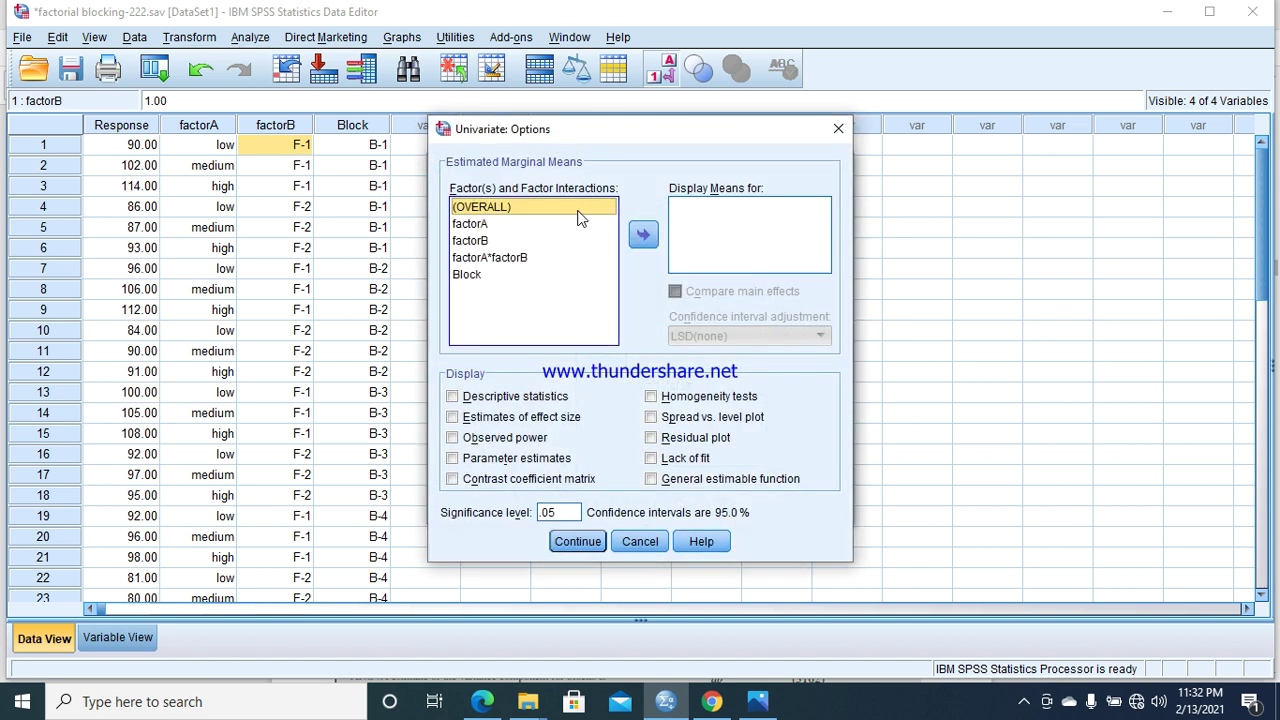
key(shift+Down)
key(shift+Down)
key(shift+Down)
key(shift+Down)
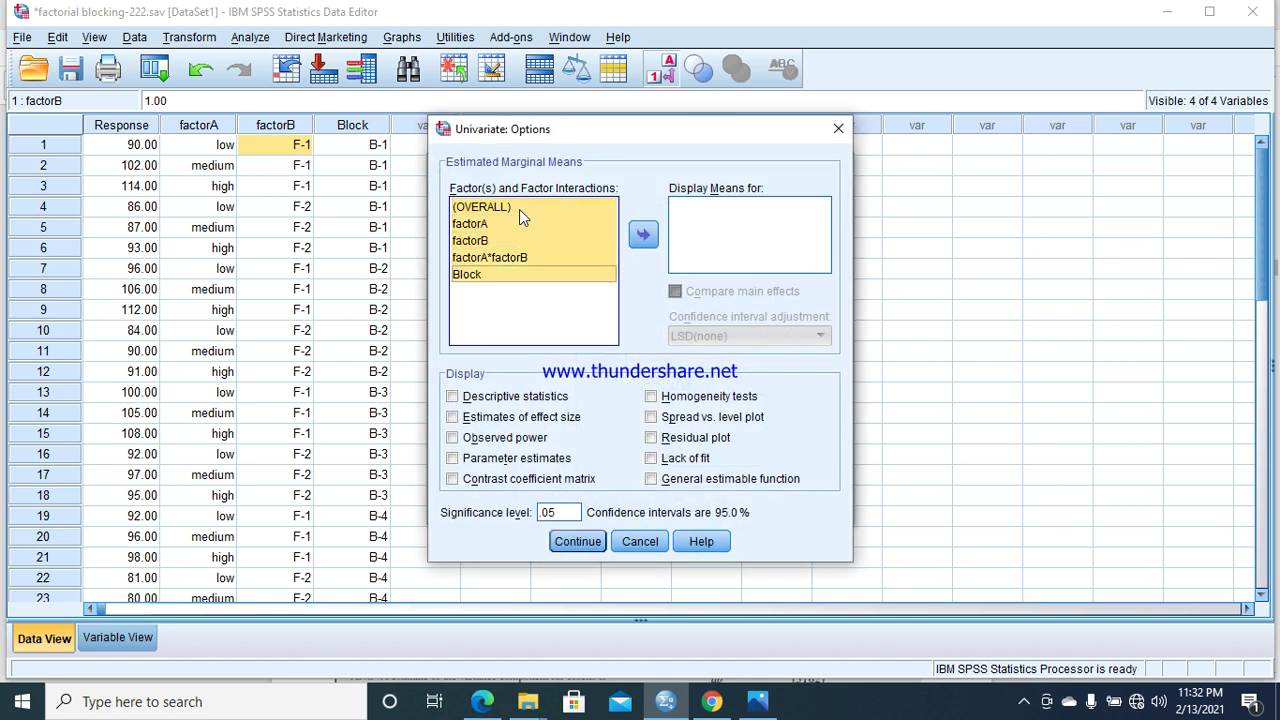
click(643, 234)
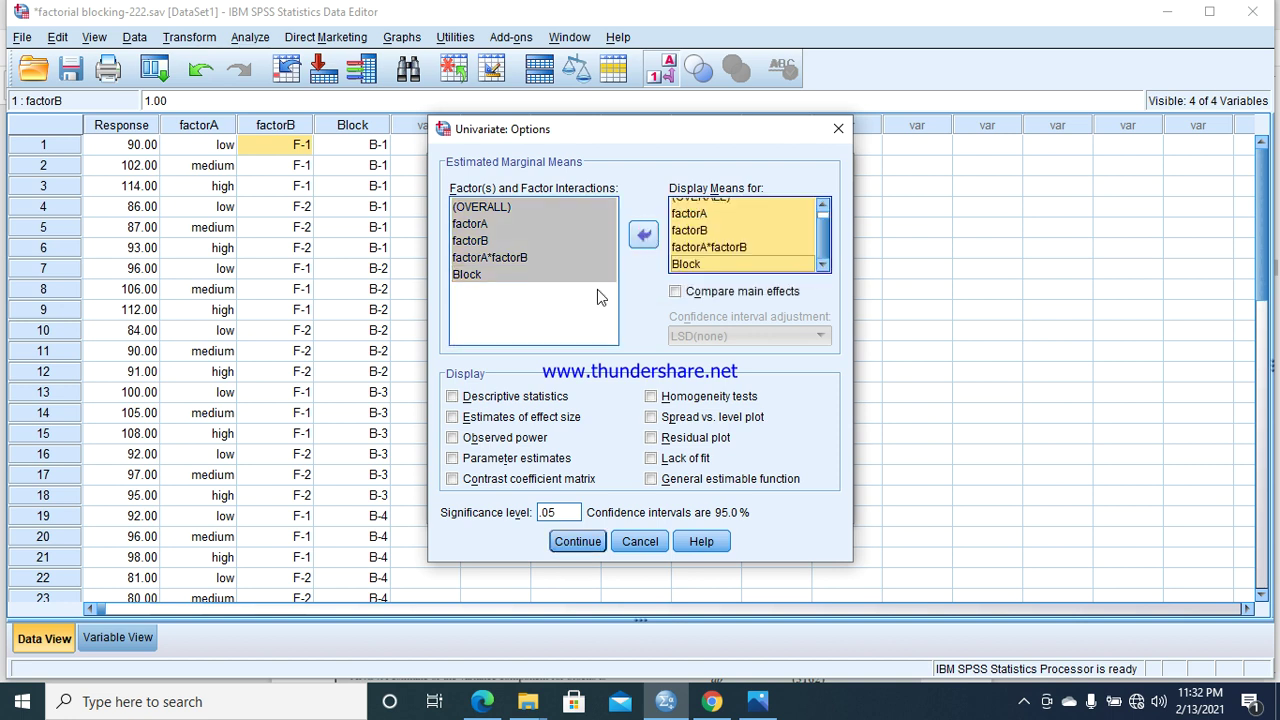
click(455, 397)
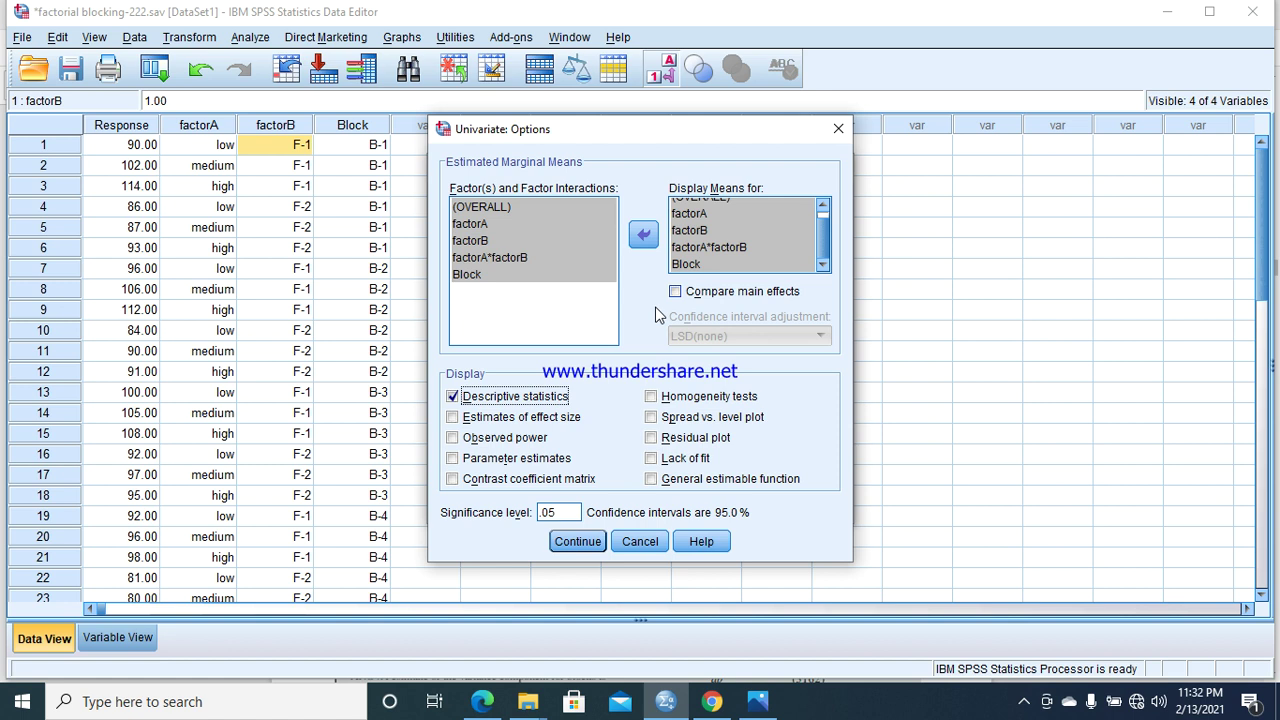
click(588, 545)
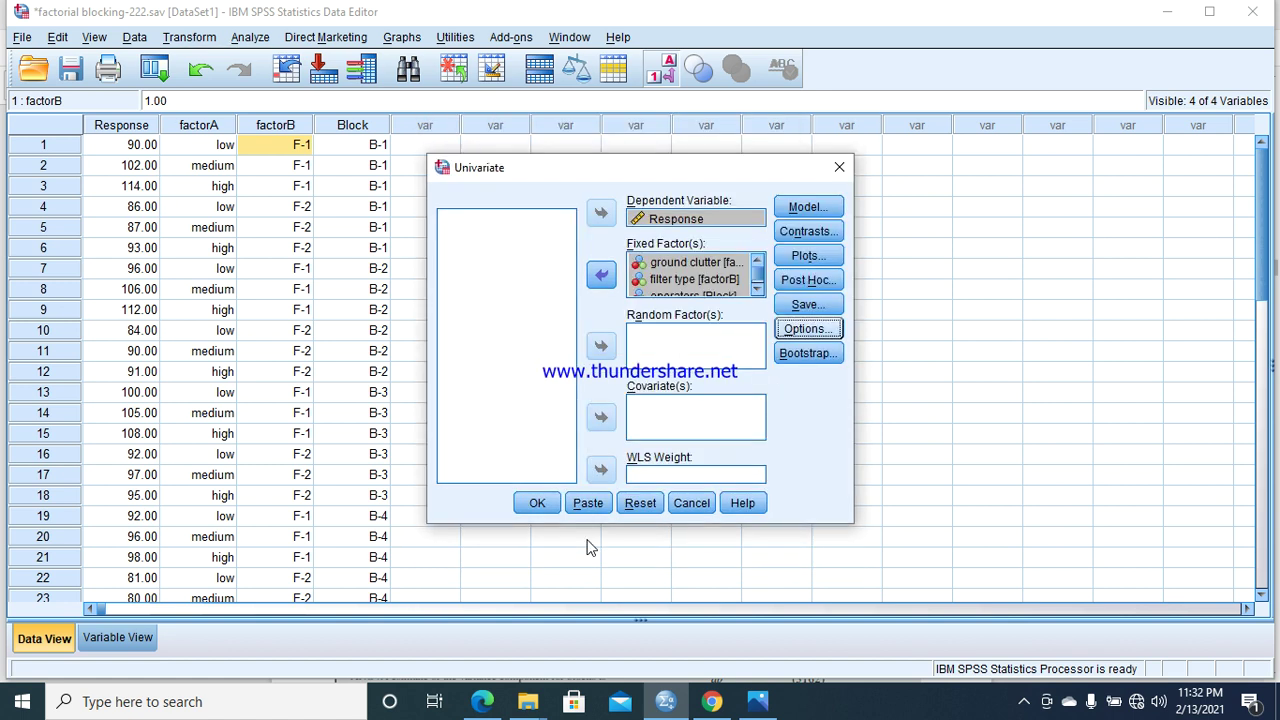
click(537, 502)
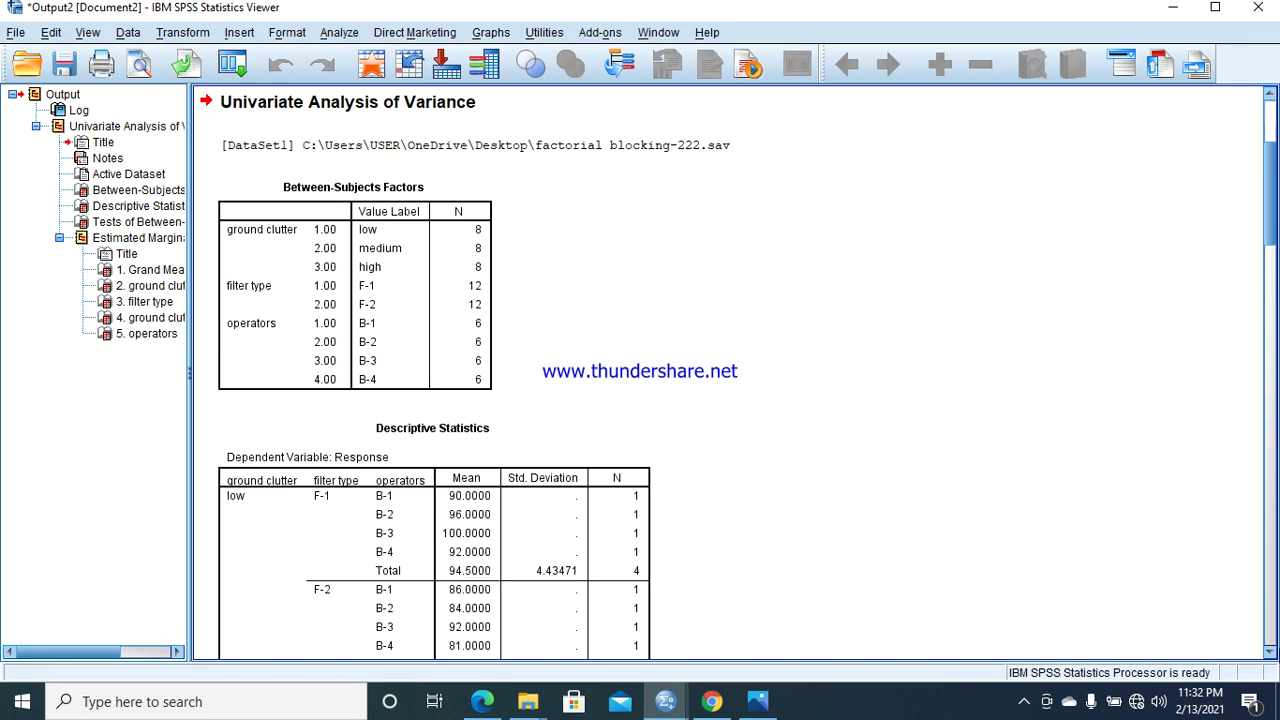
Bring the Tests of Between-Subjects Effects table into view in the output
drag(1272, 650, 1272, 650)
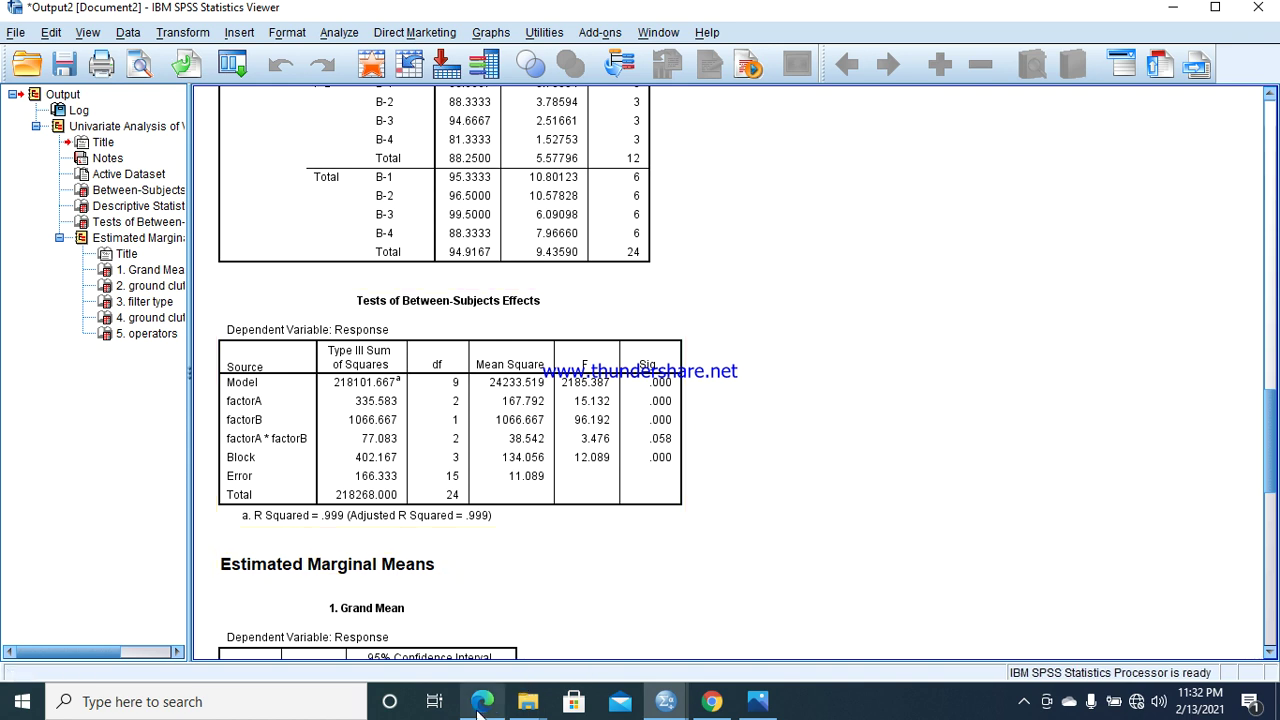
Show Table 5.22, the Example 5.6 analysis of variance, in the textbook PDF
mouse_move(482, 700)
click(480, 630)
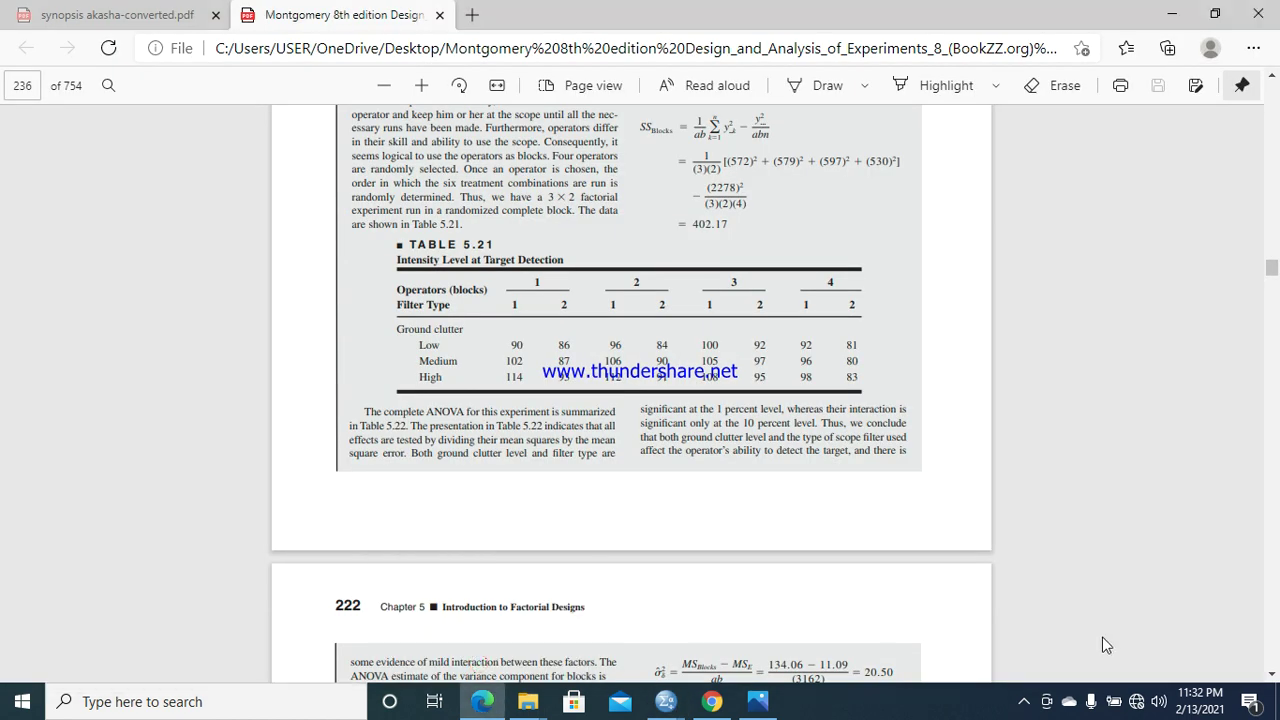
click(1273, 675)
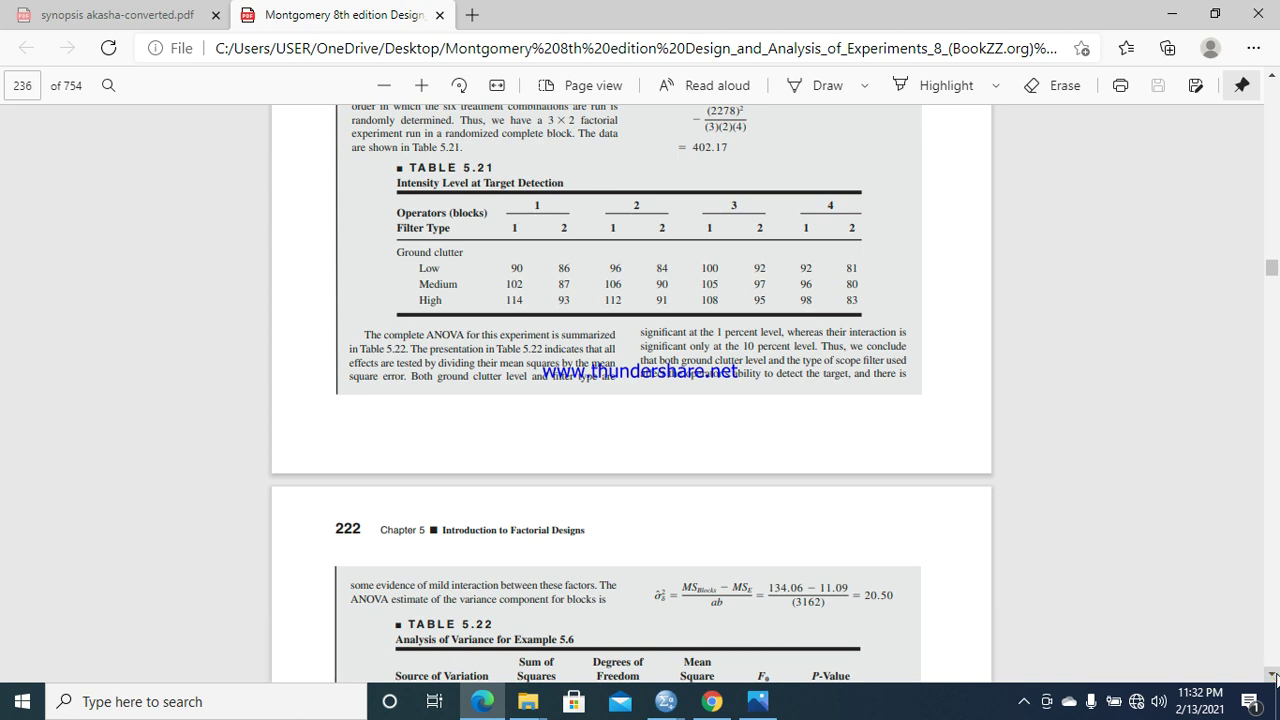
scroll(1273, 675, down, 6)
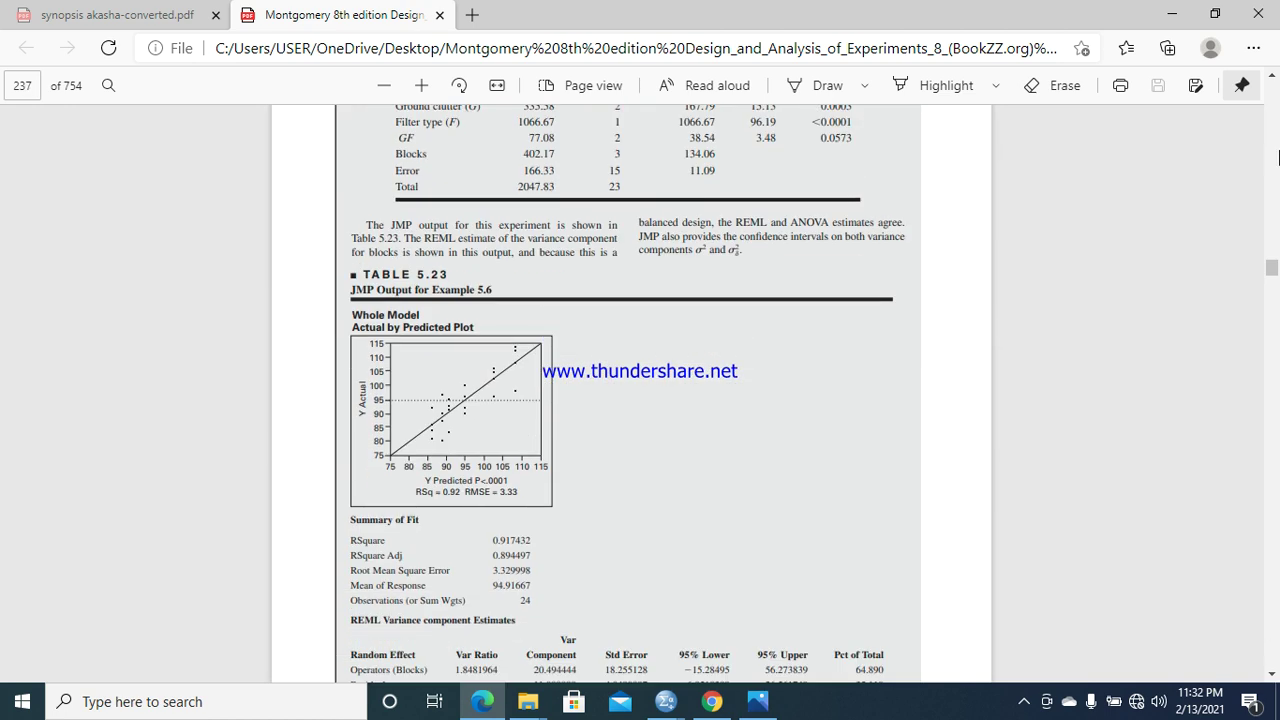
scroll(1268, 82, up, 3)
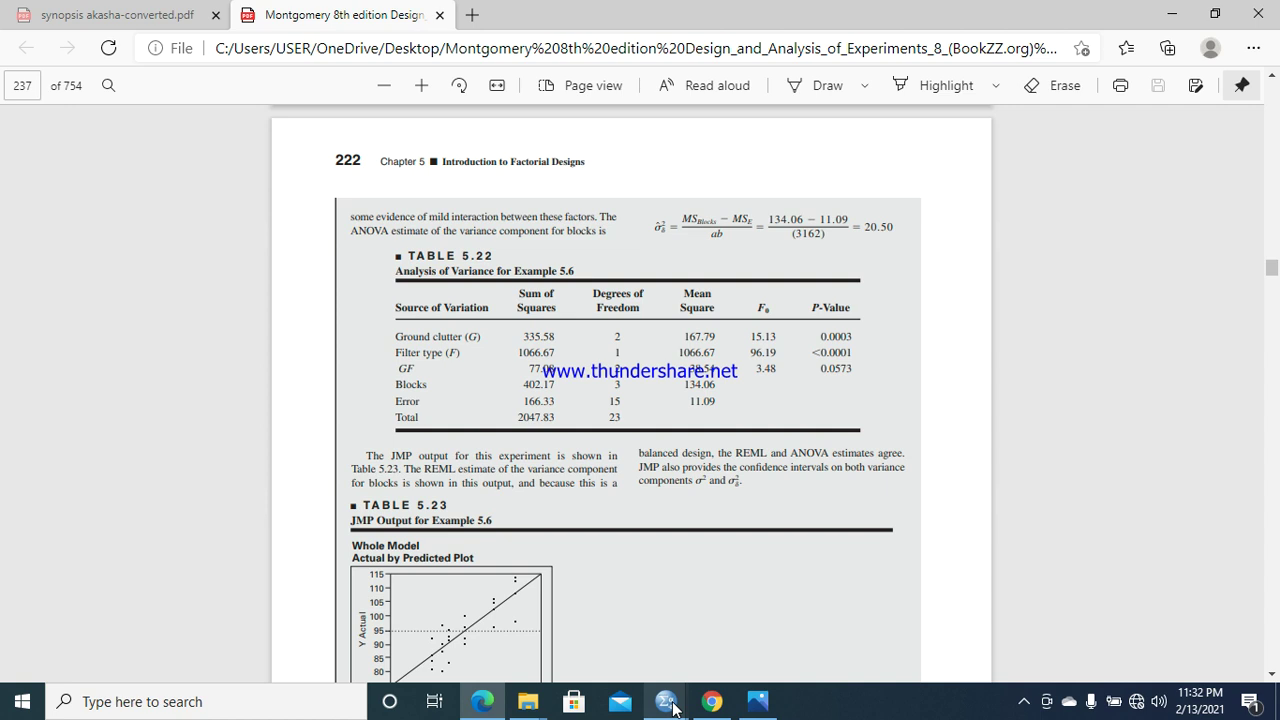
Switch back to the Output2 Viewer to compare its between-subjects effects table
mouse_move(668, 700)
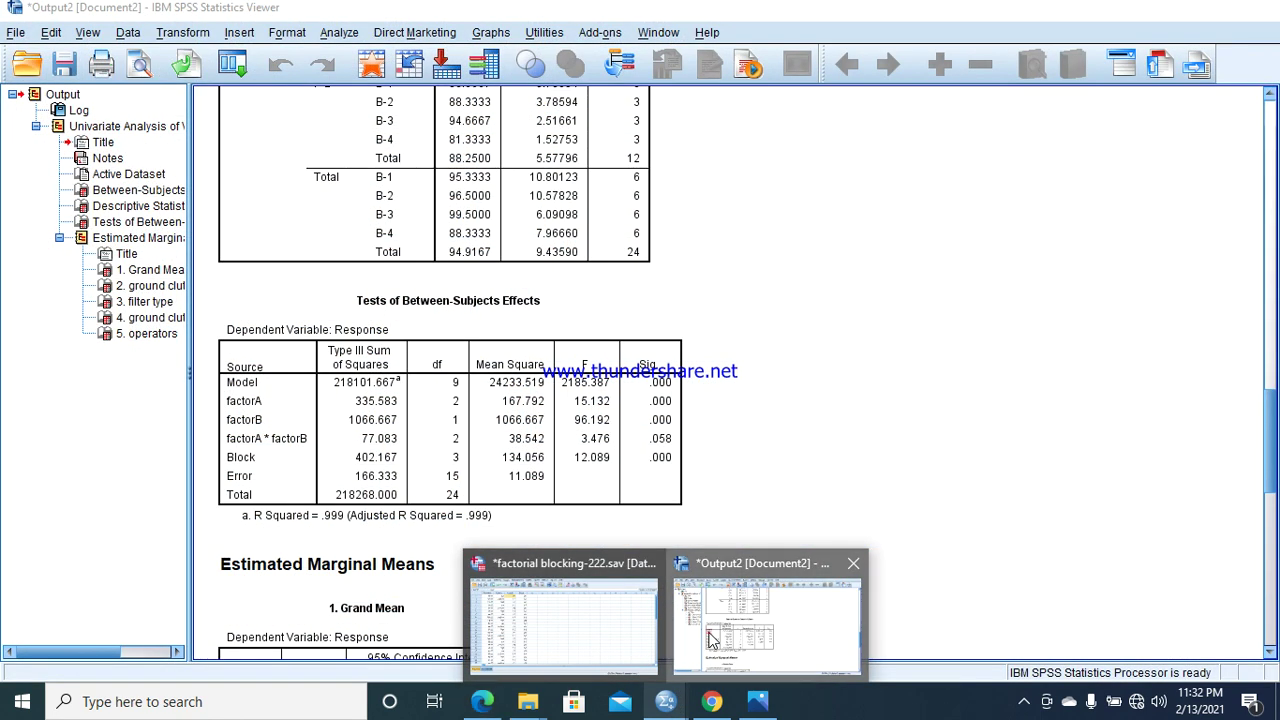
click(699, 638)
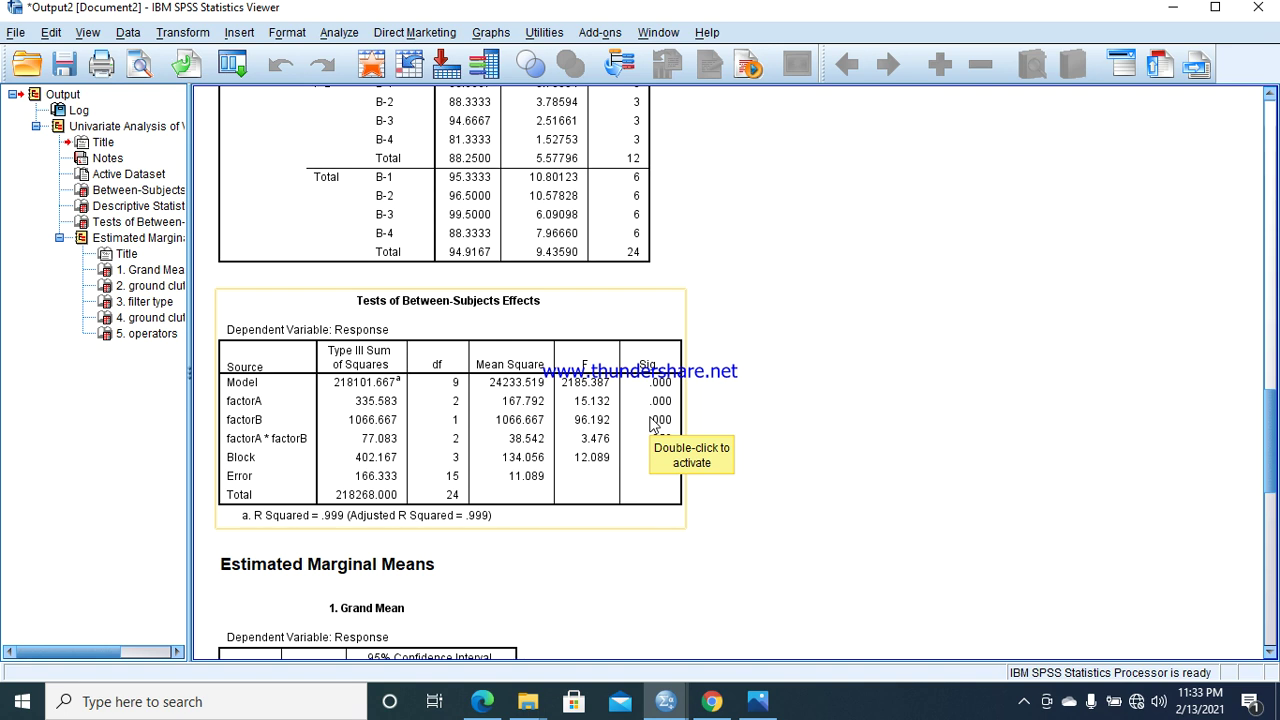
right_click(1025, 706)
click(937, 631)
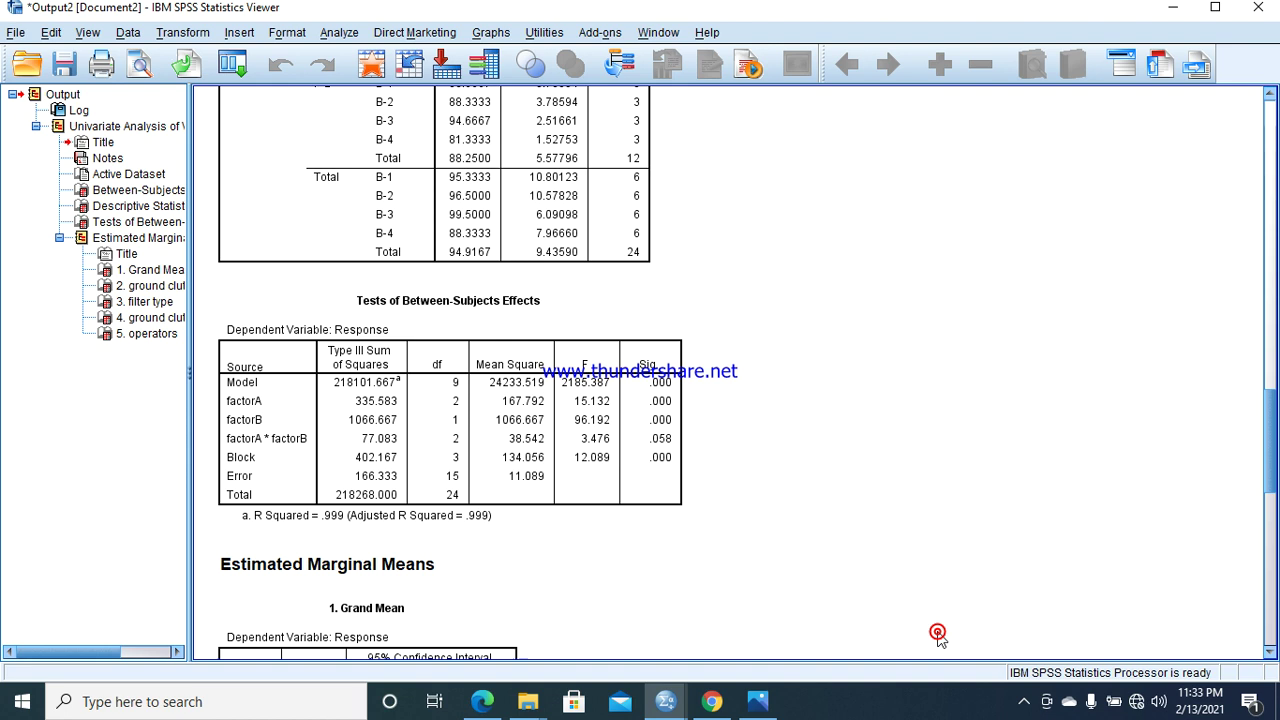
click(1024, 701)
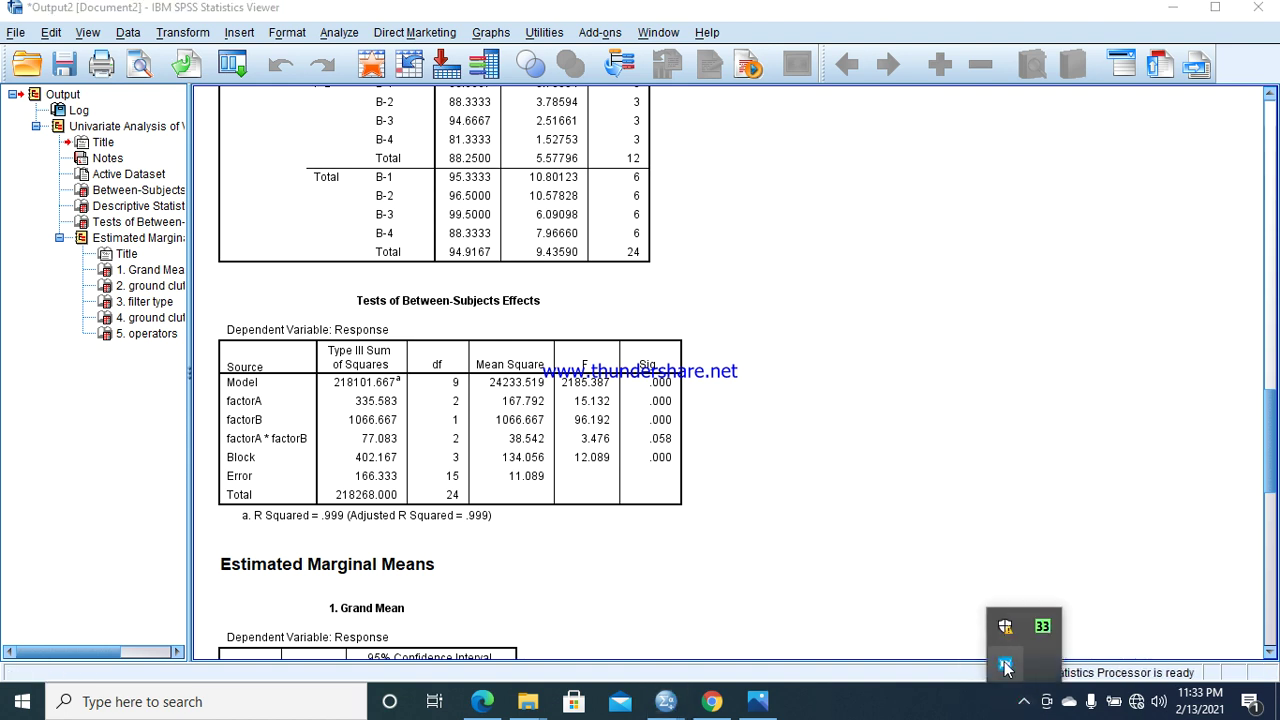
right_click(1004, 663)
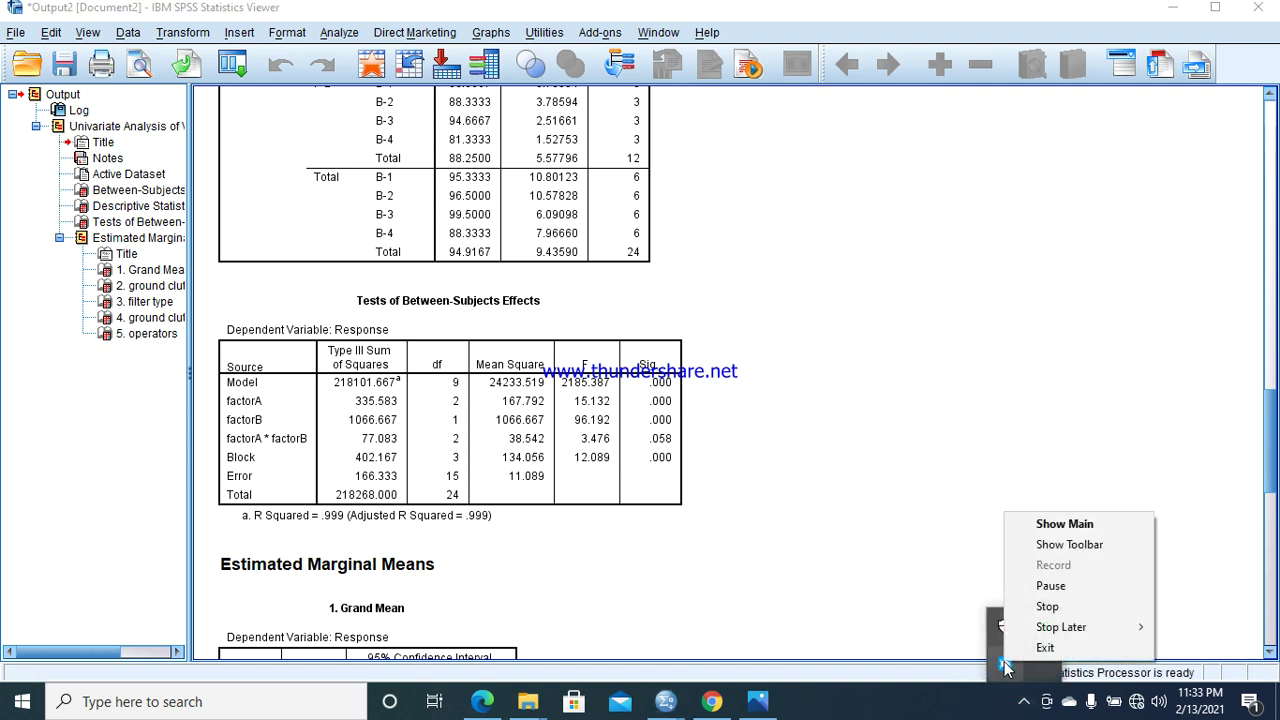